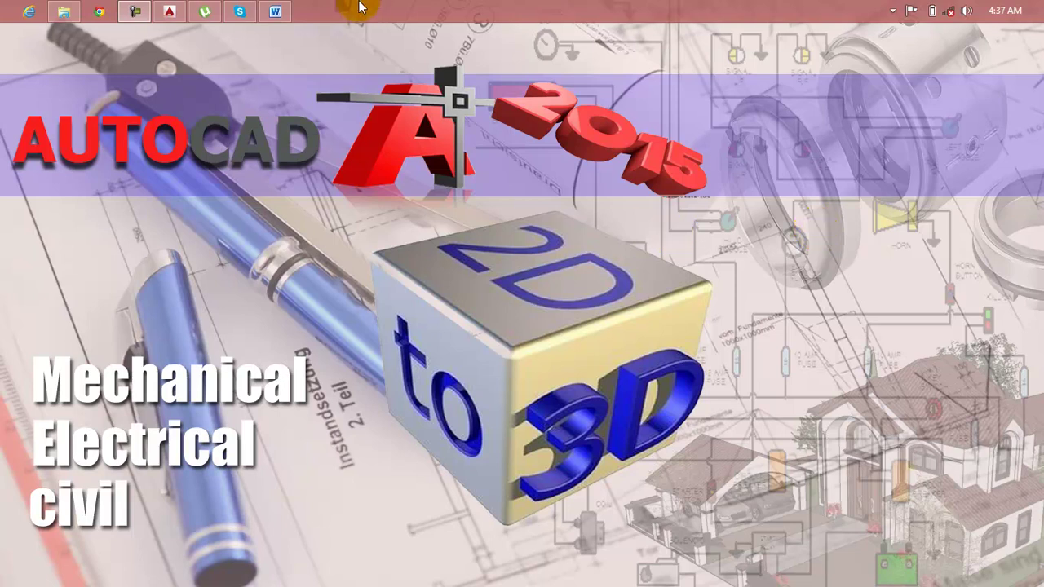
Show the Lesson 59 Word outline covering grouping, ungrouping, group settings and measuring objects
click(275, 11)
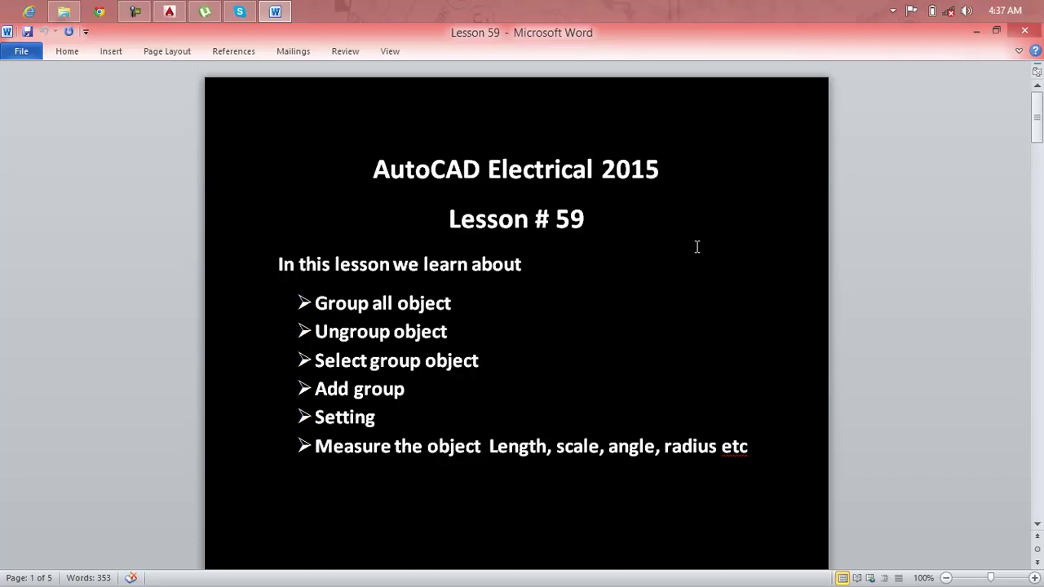
Close the Lesson 59 document and return to the blank Drawing1.dwg in AutoCAD
click(1024, 33)
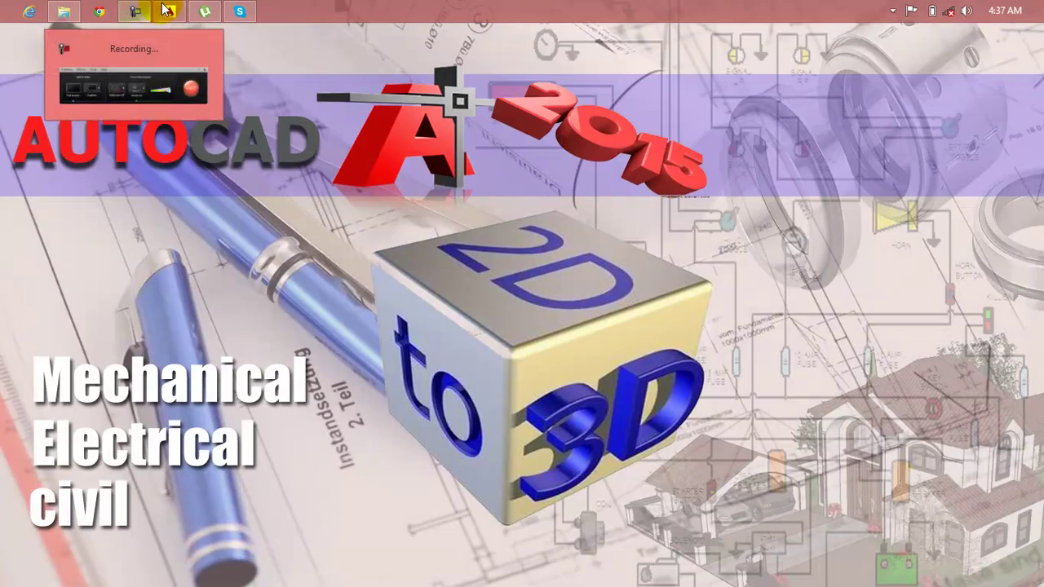
click(167, 10)
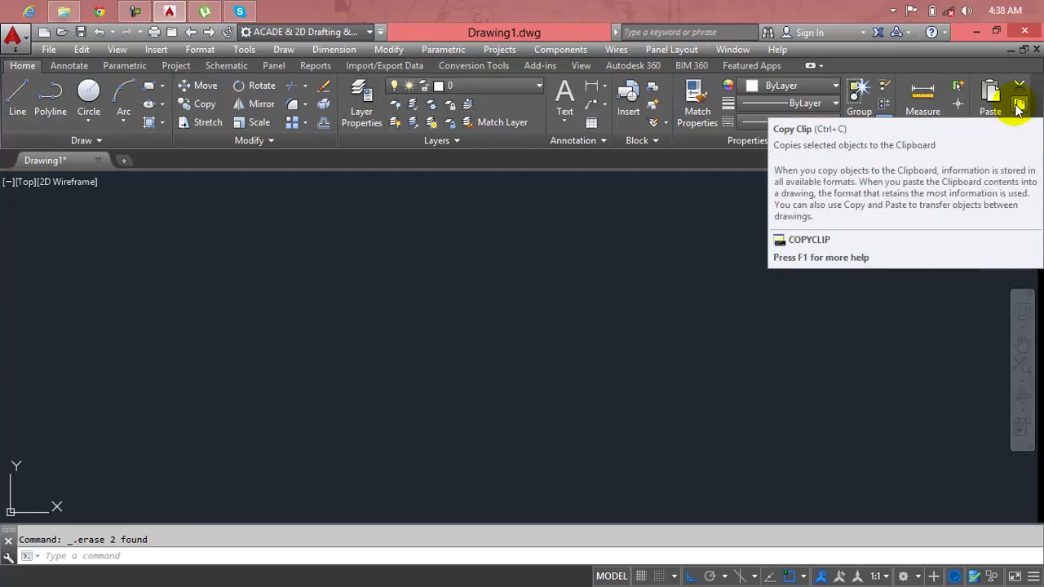
click(994, 120)
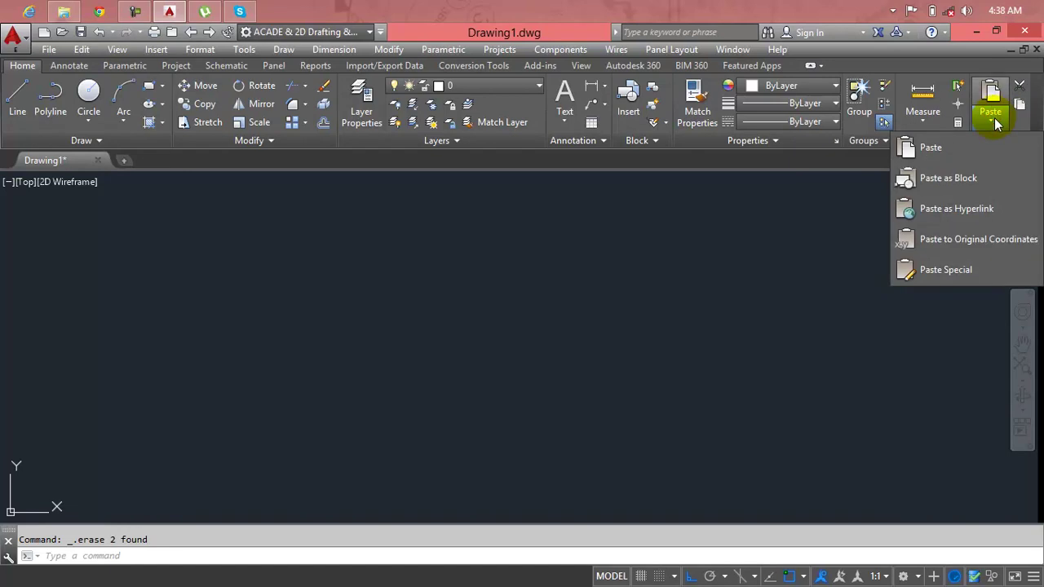
click(994, 118)
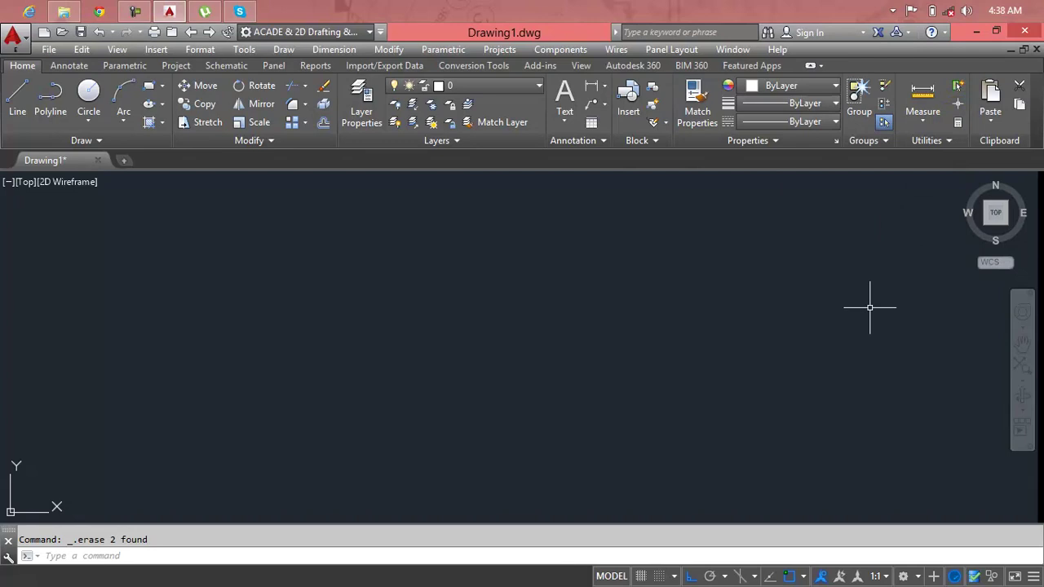
Draw a rectangle with a circle just to its right
key(Escape)
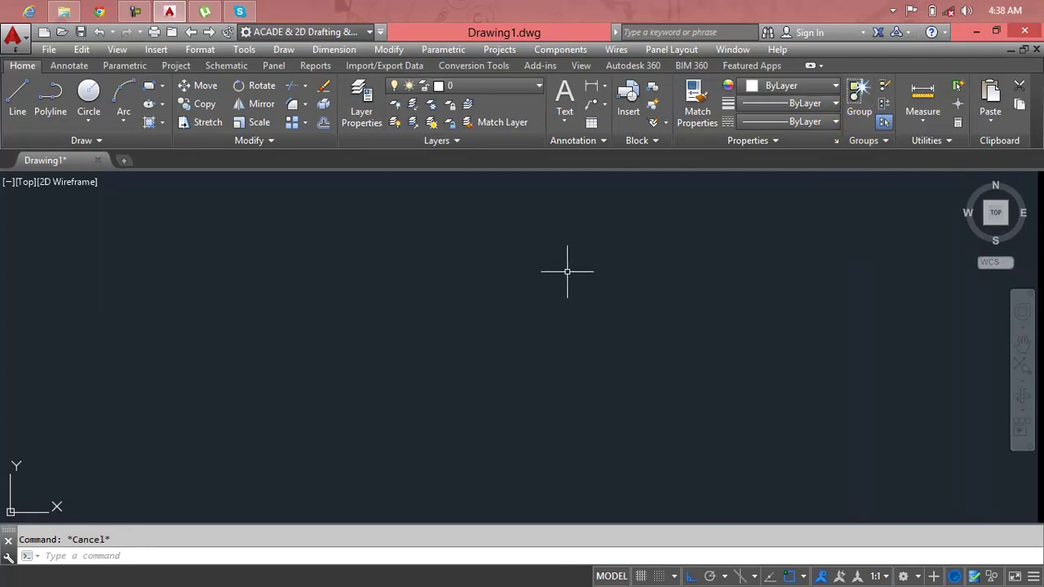
text(r)
key(Return)
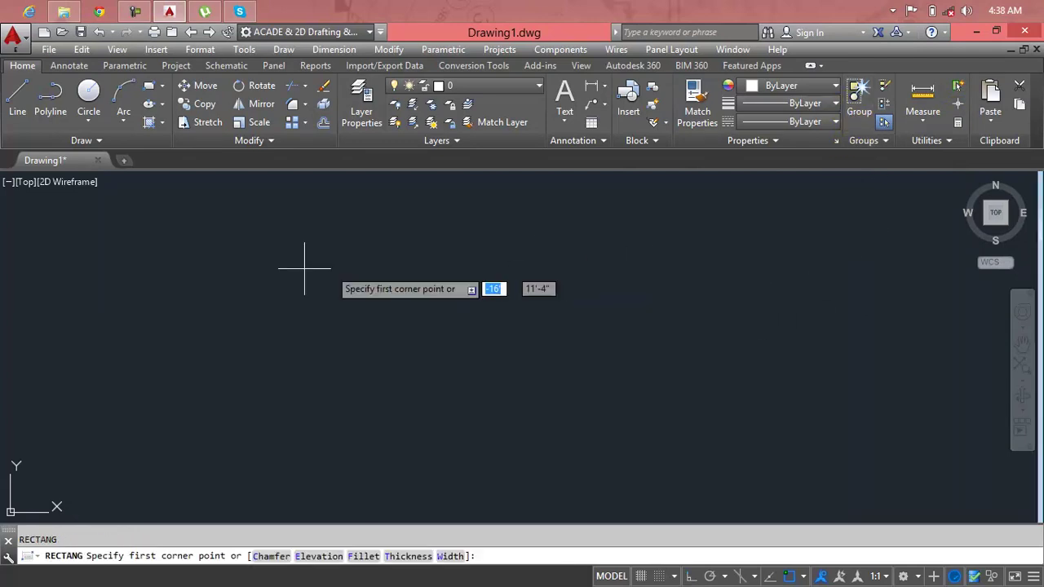
click(218, 264)
click(458, 392)
text(c)
key(Return)
click(599, 277)
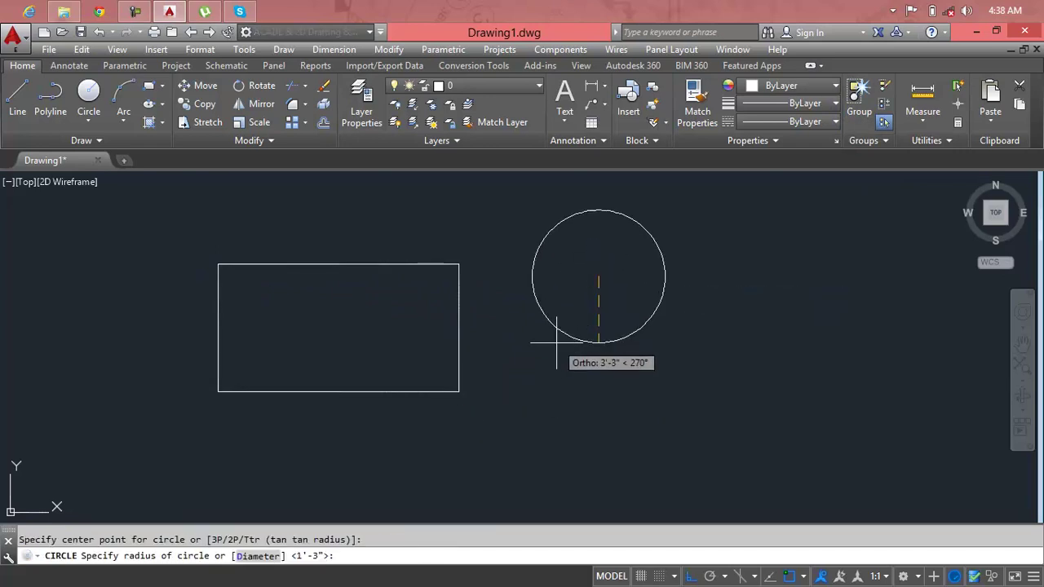
click(555, 342)
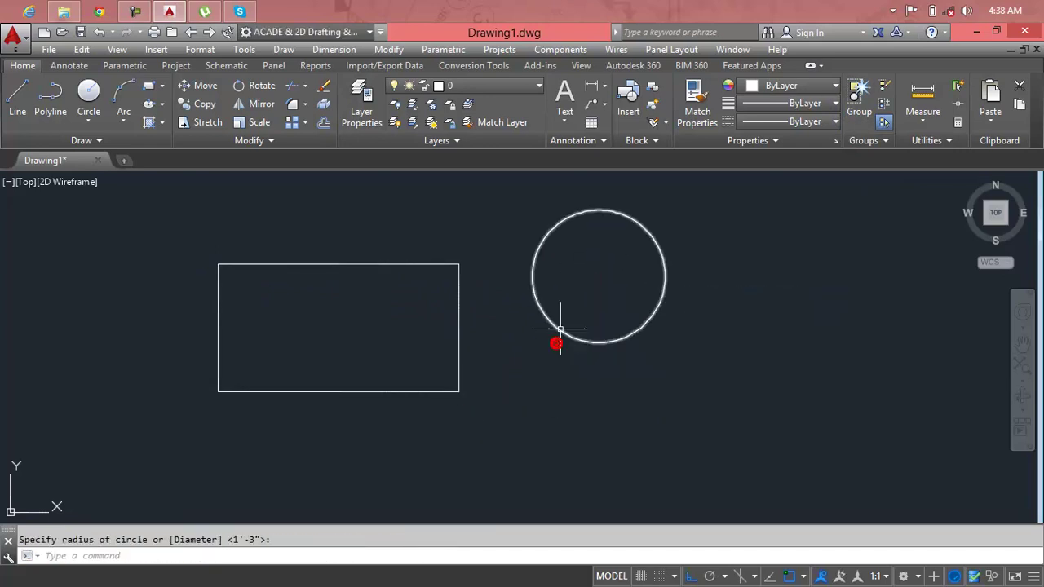
Drag the circle by its centre grip further to the right
click(665, 255)
click(666, 259)
click(599, 277)
click(688, 277)
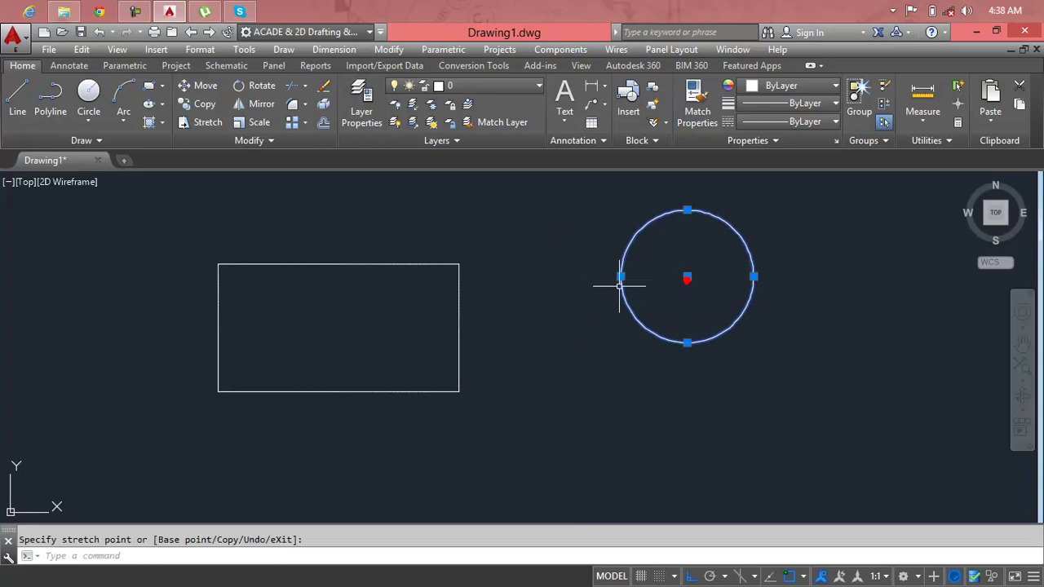
Reposition the rectangle with the MOVE command
click(459, 294)
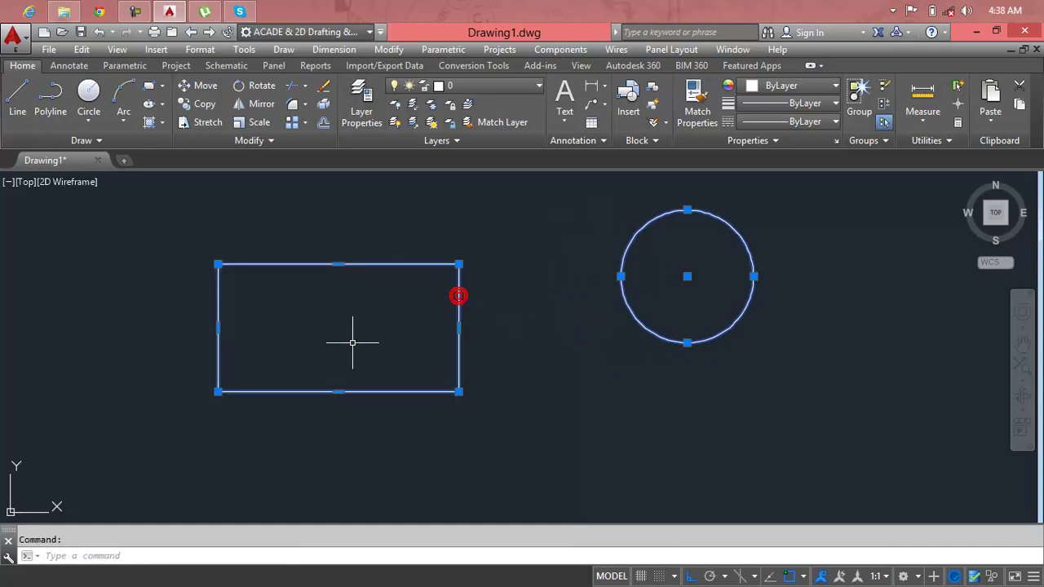
text(m)
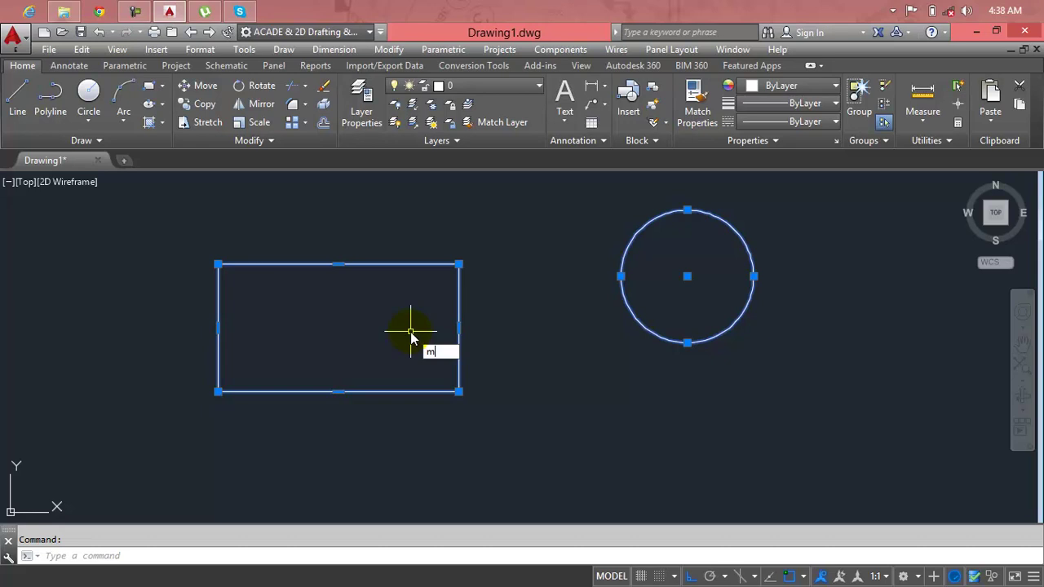
key(Return)
key(Escape)
text(m)
key(Return)
click(450, 265)
key(Return)
click(396, 308)
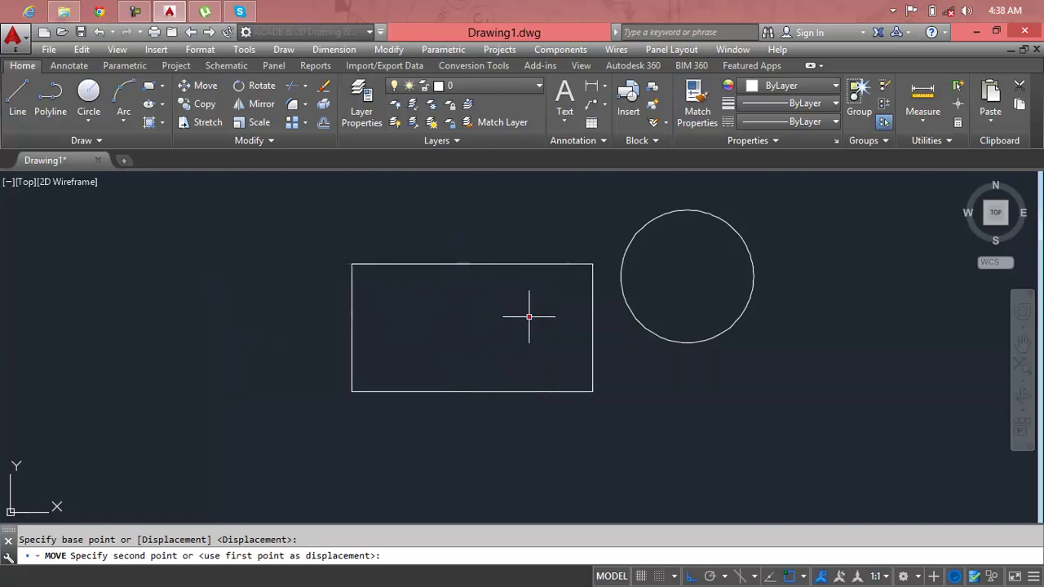
key(Escape)
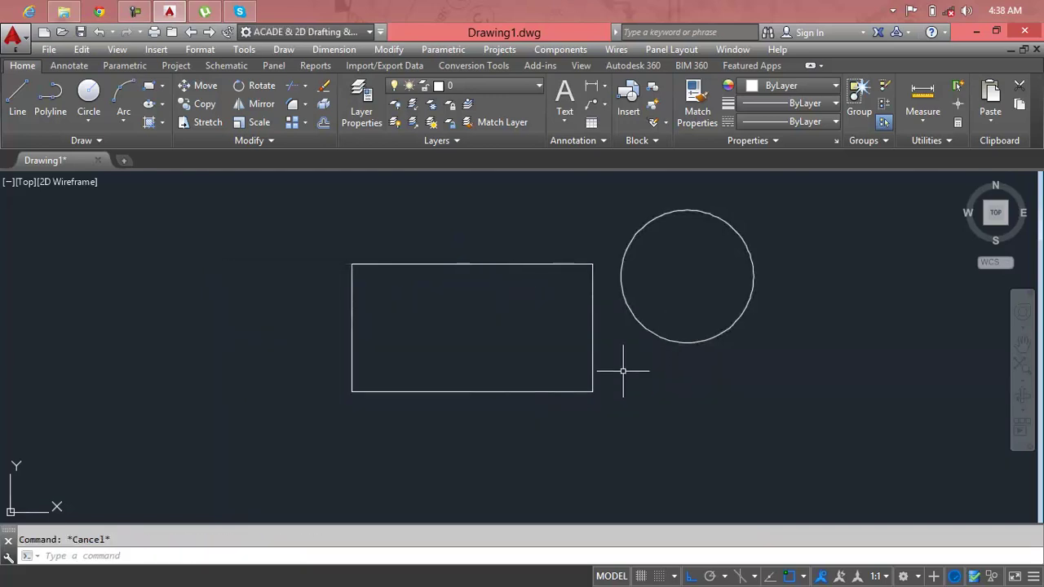
Erase the rectangle, then undo to restore it
click(594, 352)
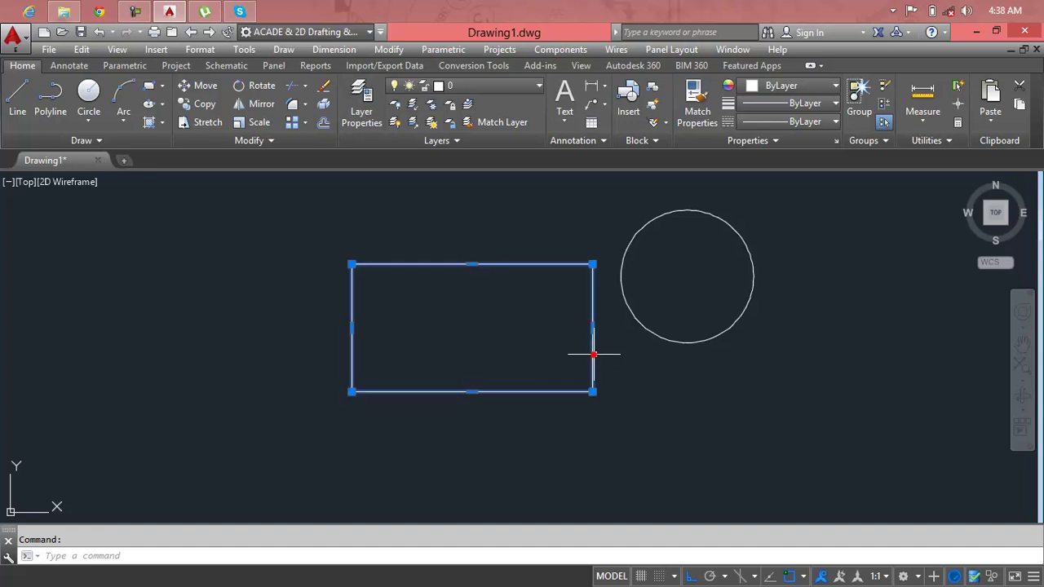
key(Delete)
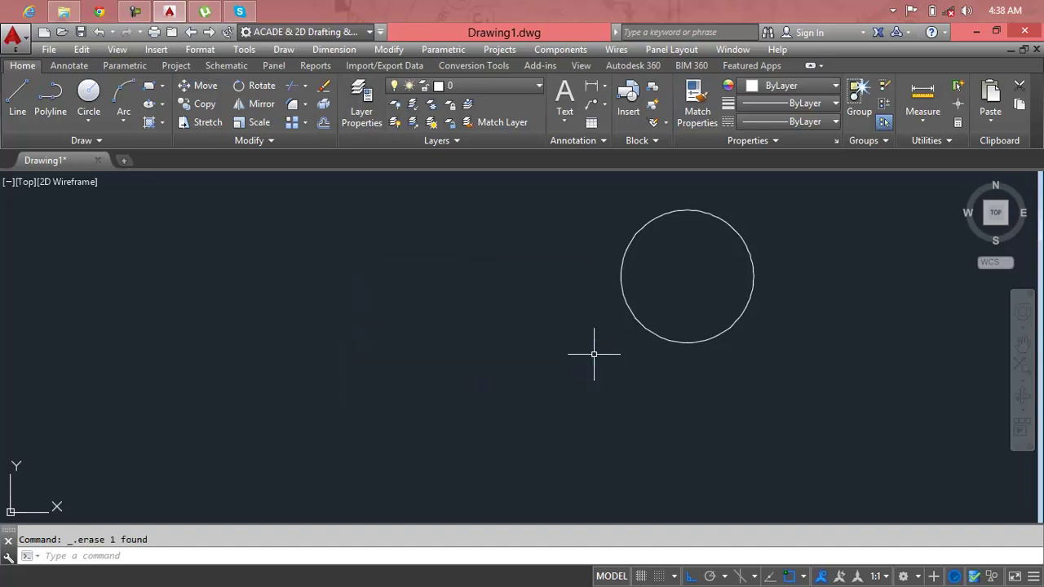
key(ctrl+z)
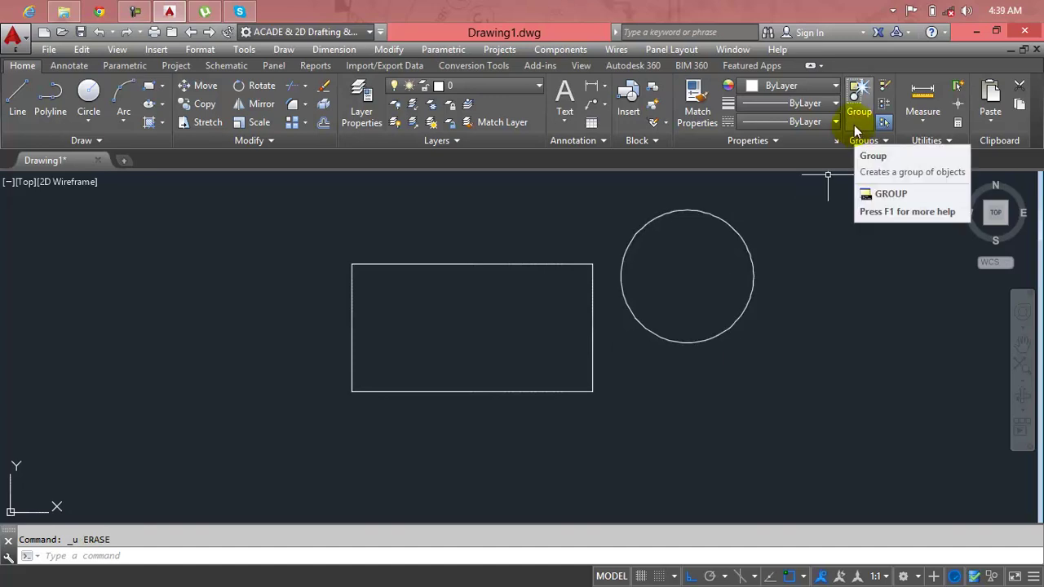
Window-select the rectangle and circle and combine them into a group
drag(805, 221, 454, 422)
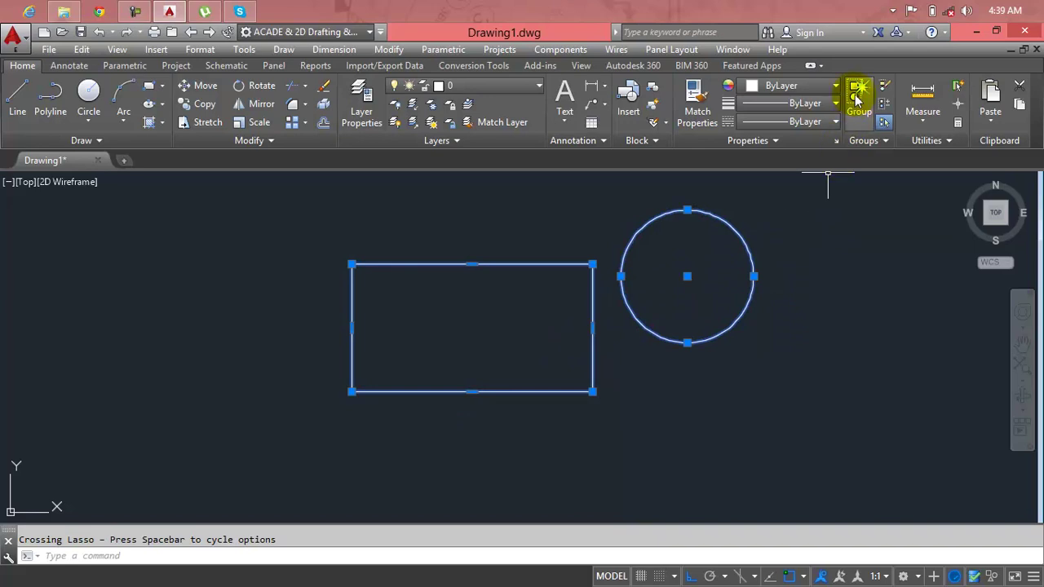
click(857, 98)
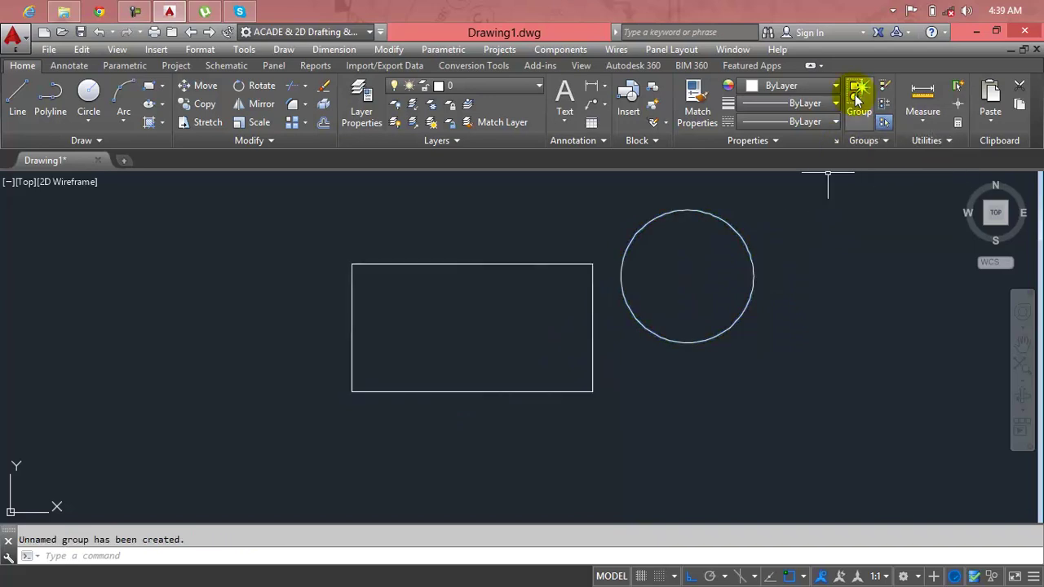
click(729, 329)
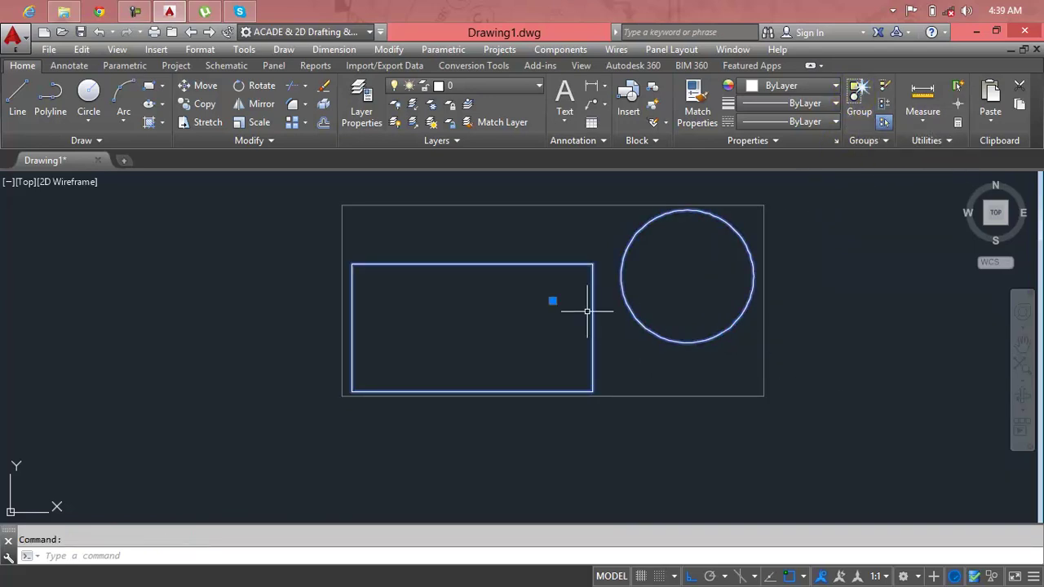
Shift the group slightly right, erase it, and undo to bring it back
click(553, 301)
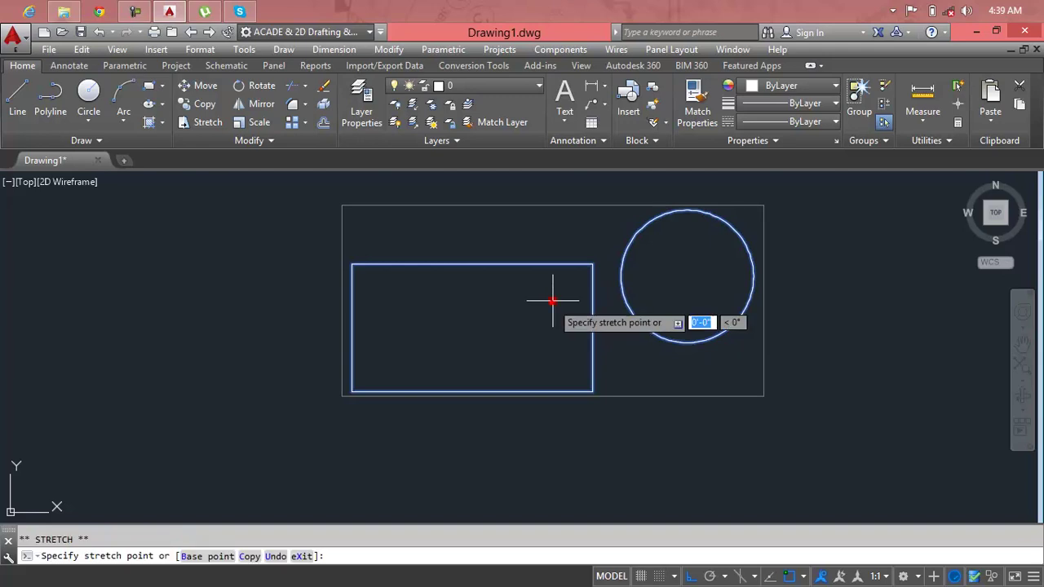
click(394, 302)
click(394, 303)
click(562, 301)
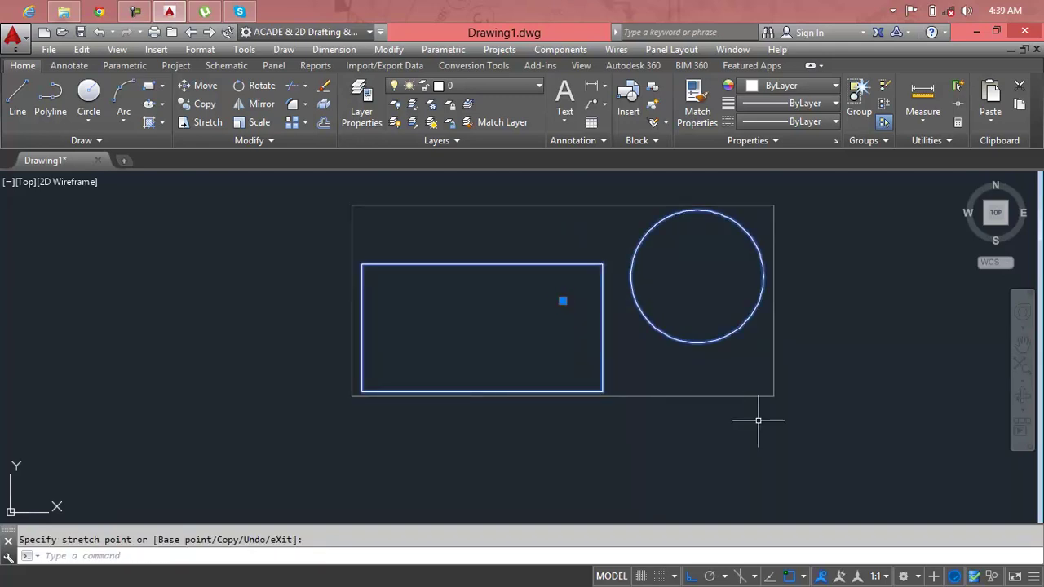
key(Delete)
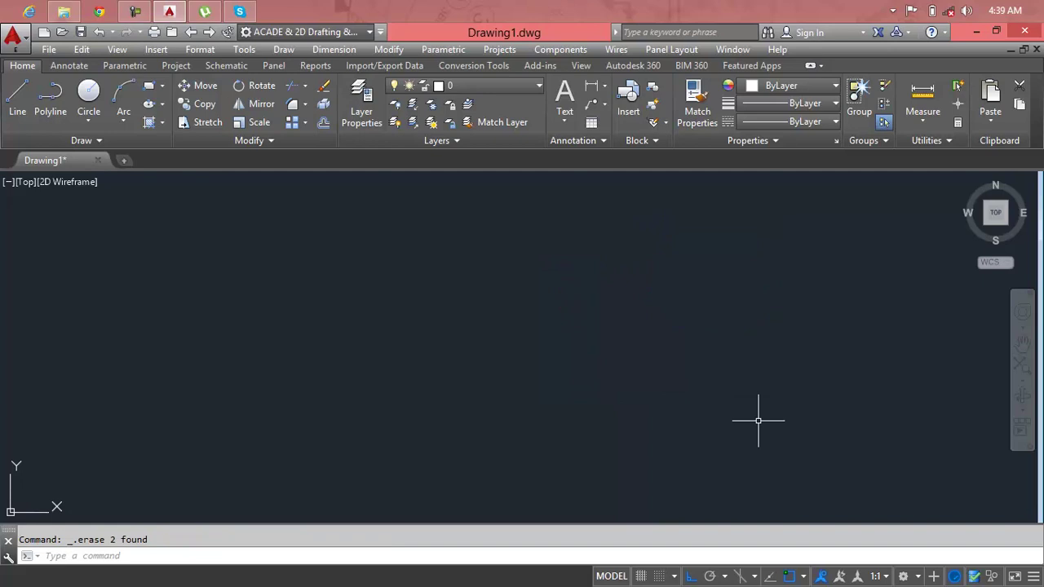
key(ctrl+z)
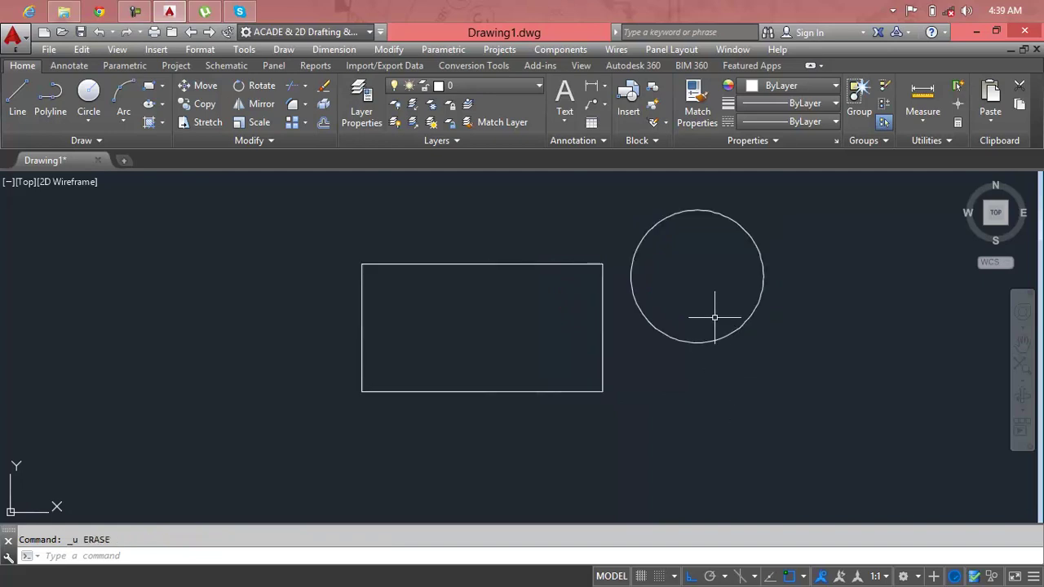
click(720, 339)
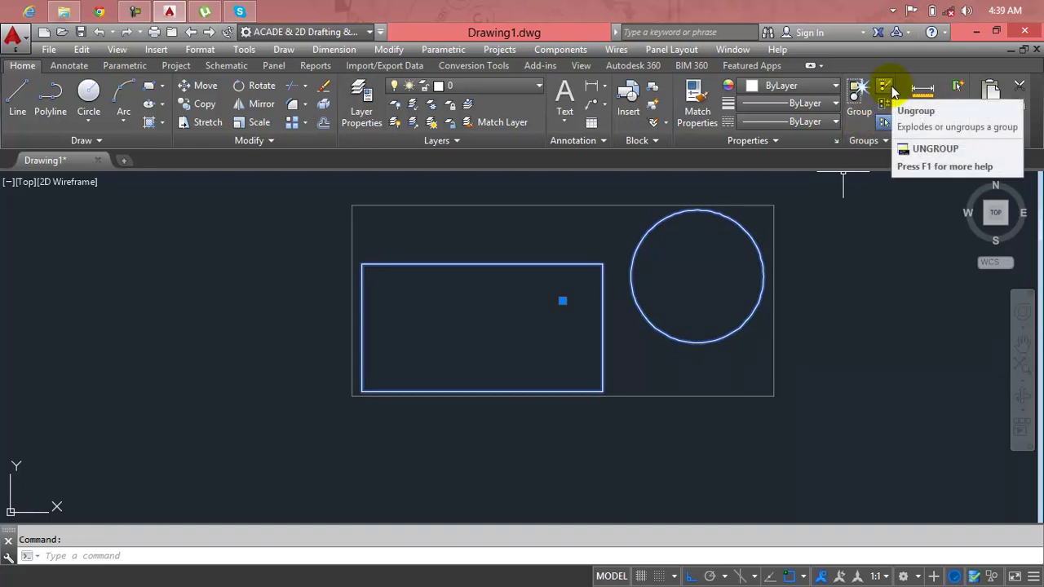
Ungroup the shapes and move the circle further right by its centre grip
click(887, 88)
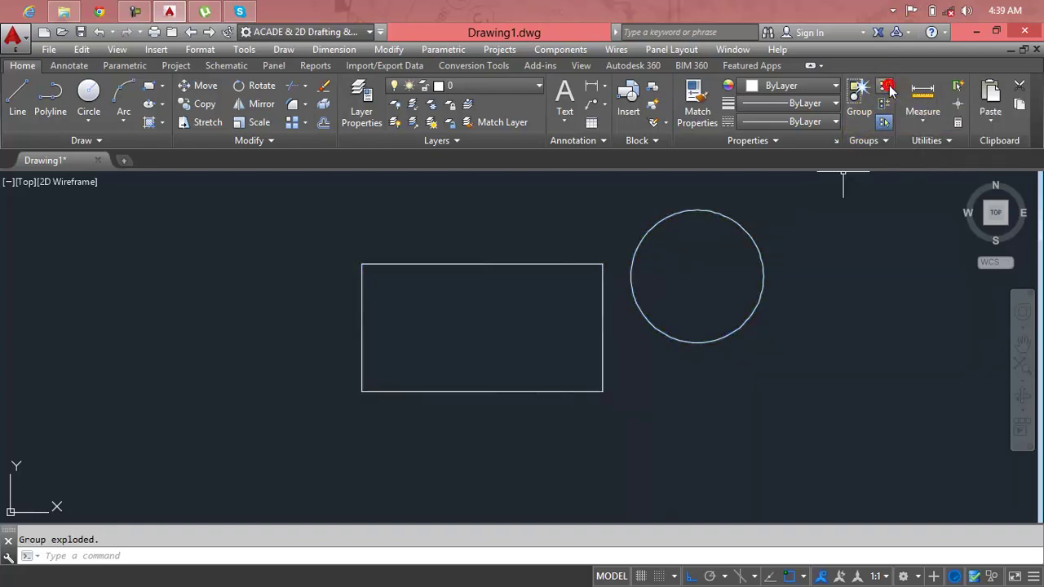
click(760, 250)
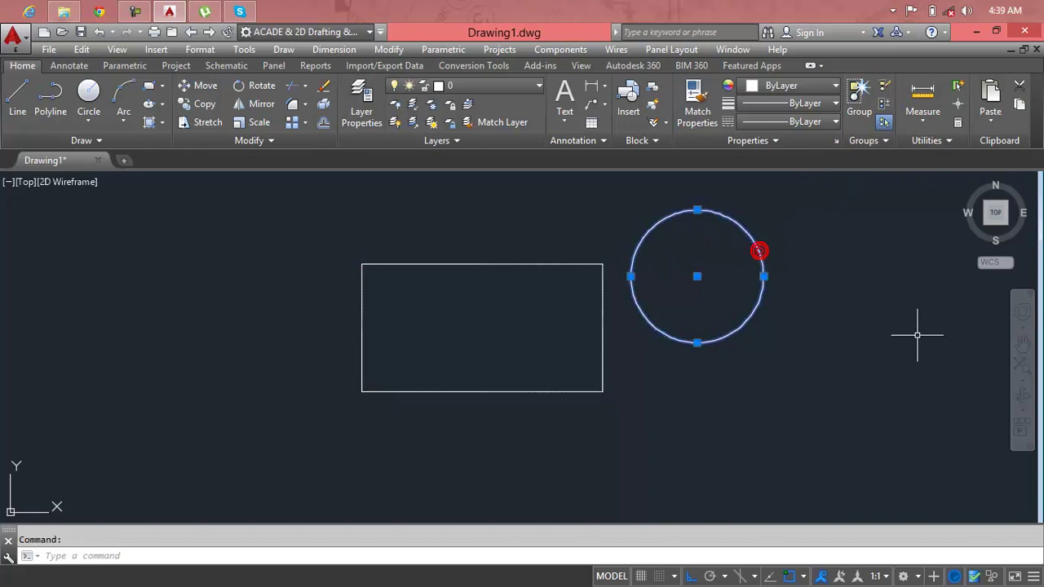
click(698, 277)
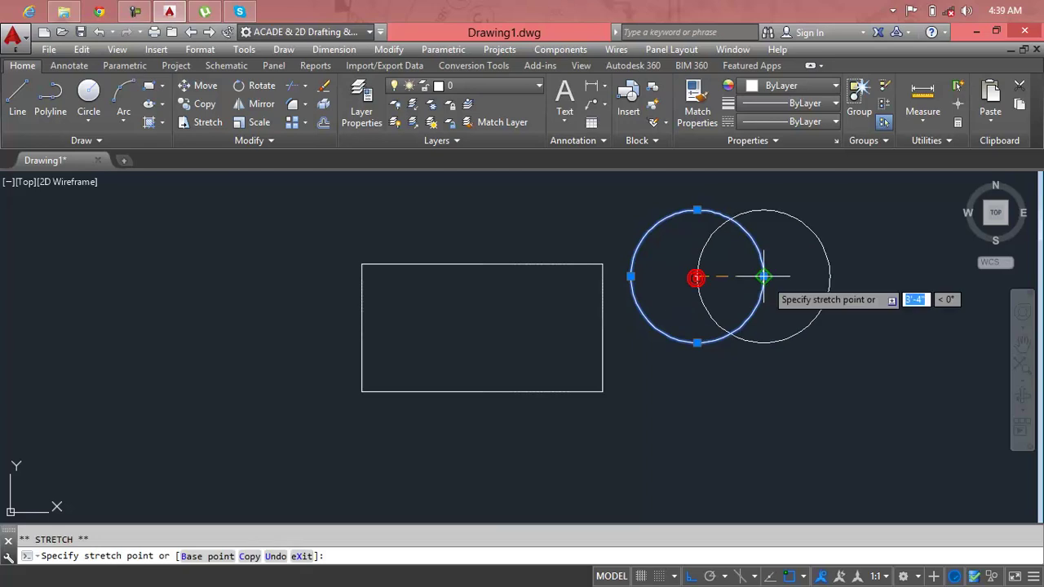
click(764, 276)
key(Escape)
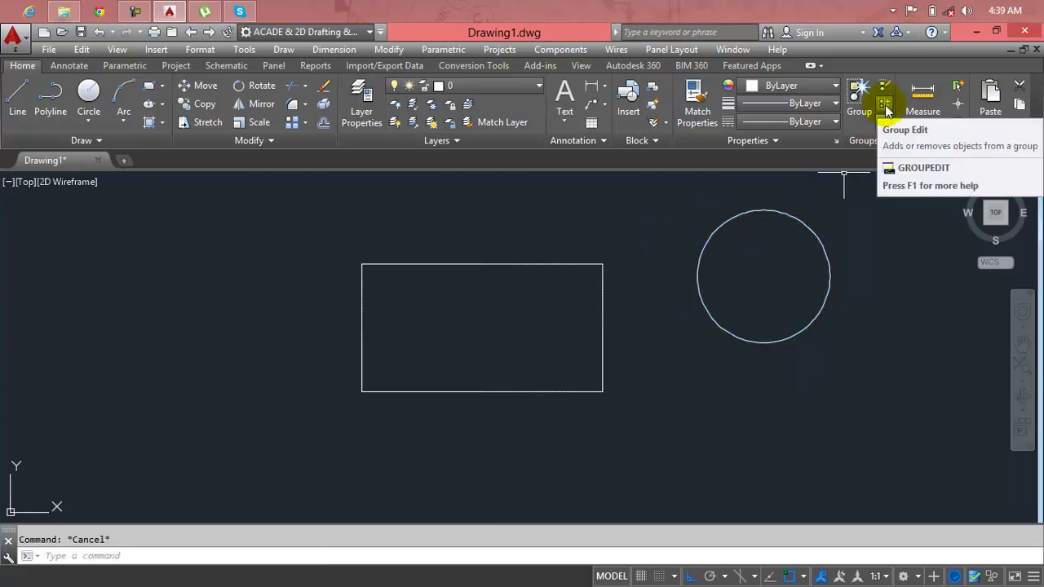
Window-select the rectangle and circle and group them again
click(818, 232)
click(582, 354)
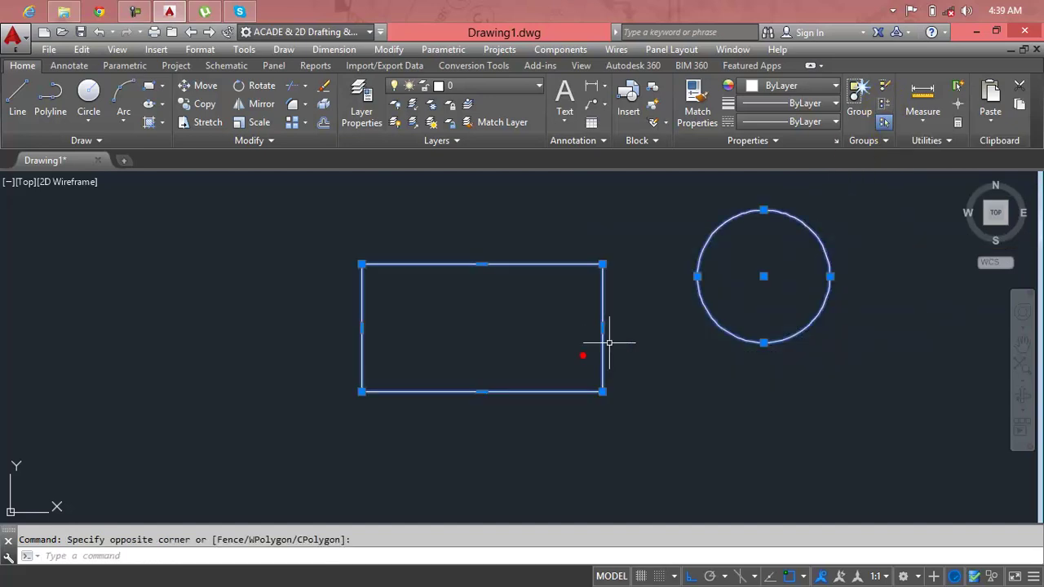
click(860, 92)
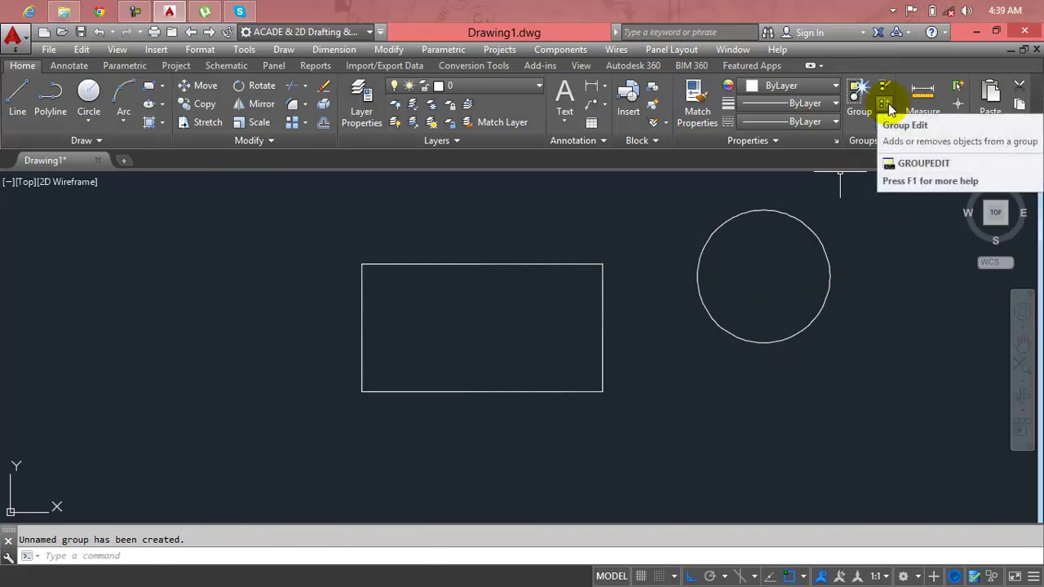
Remove the rectangle from the group using Group Edit
click(885, 105)
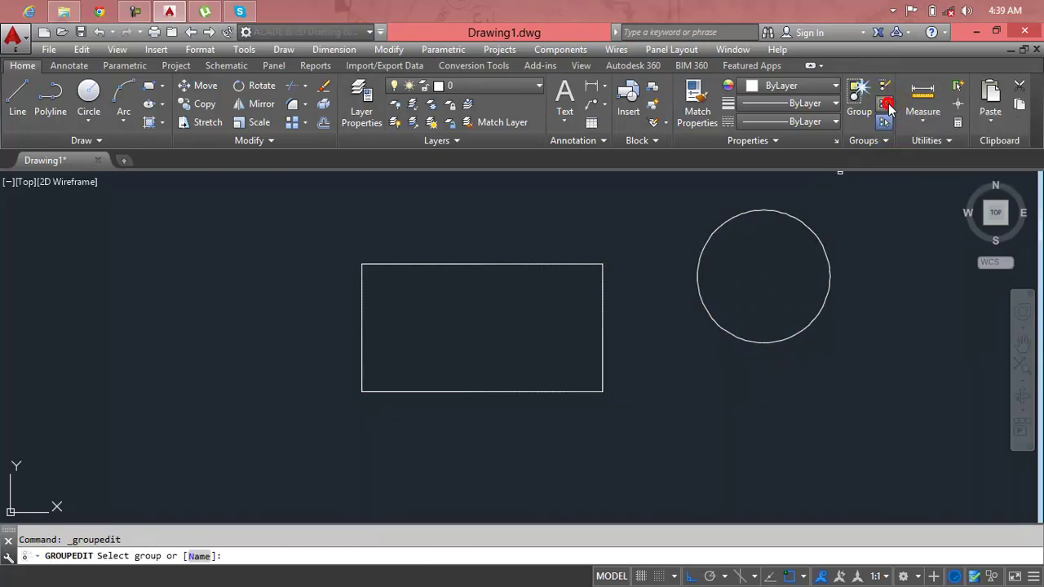
click(818, 235)
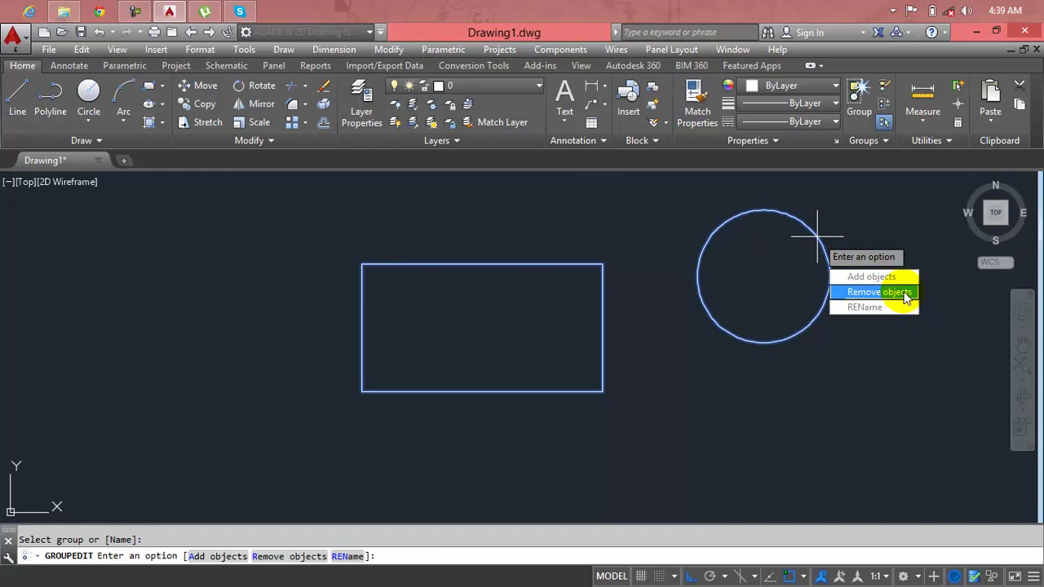
click(904, 295)
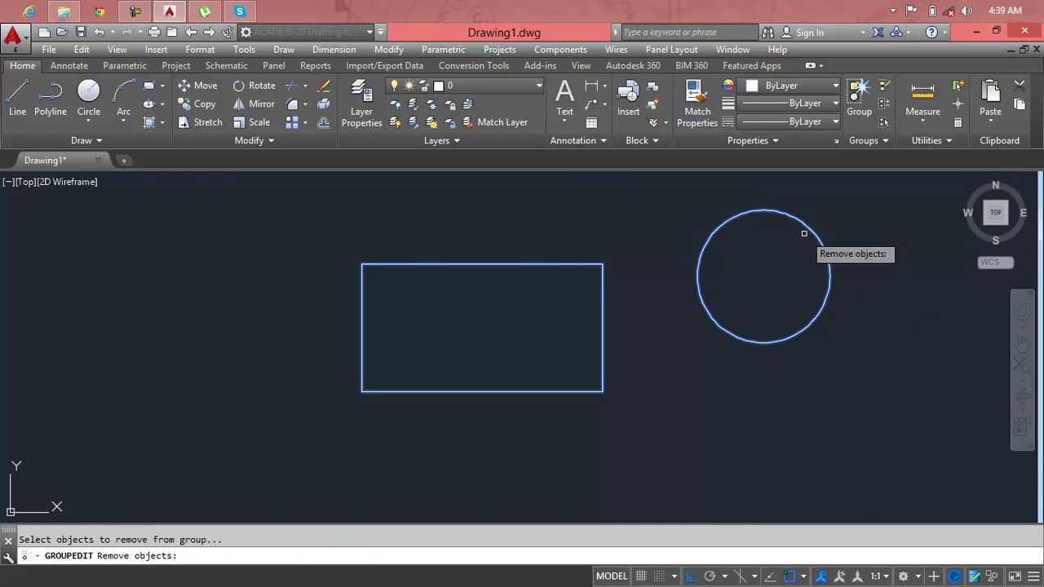
click(573, 266)
key(Return)
Crossing-select both shapes and ungroup them so they are separate objects
click(804, 329)
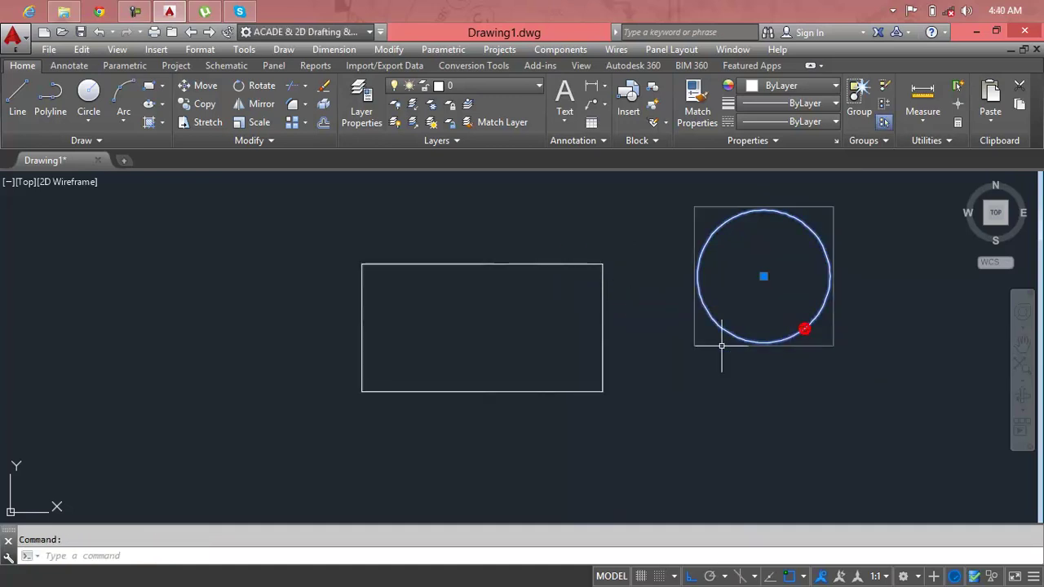
click(602, 272)
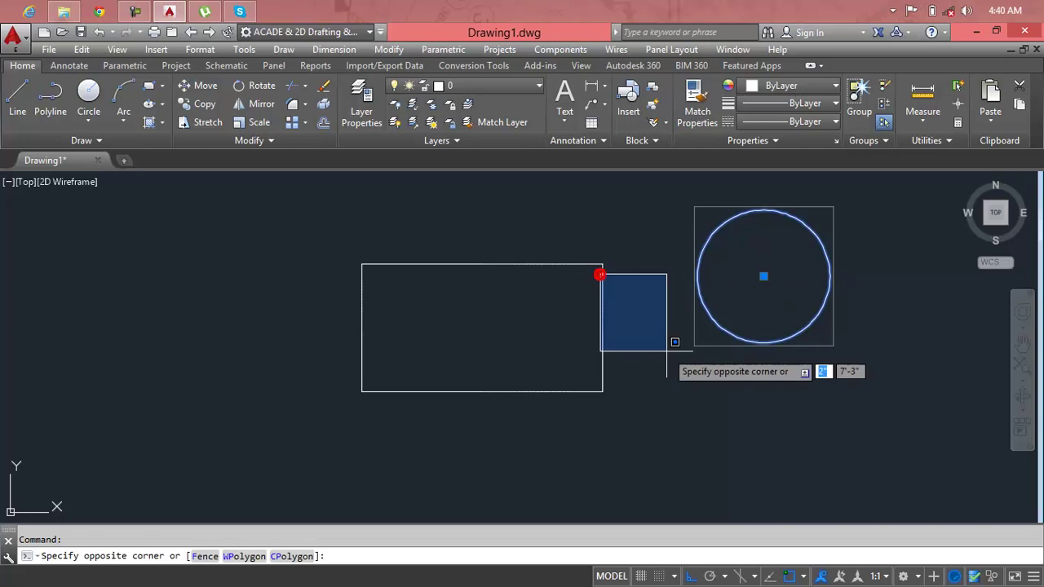
click(667, 349)
click(605, 364)
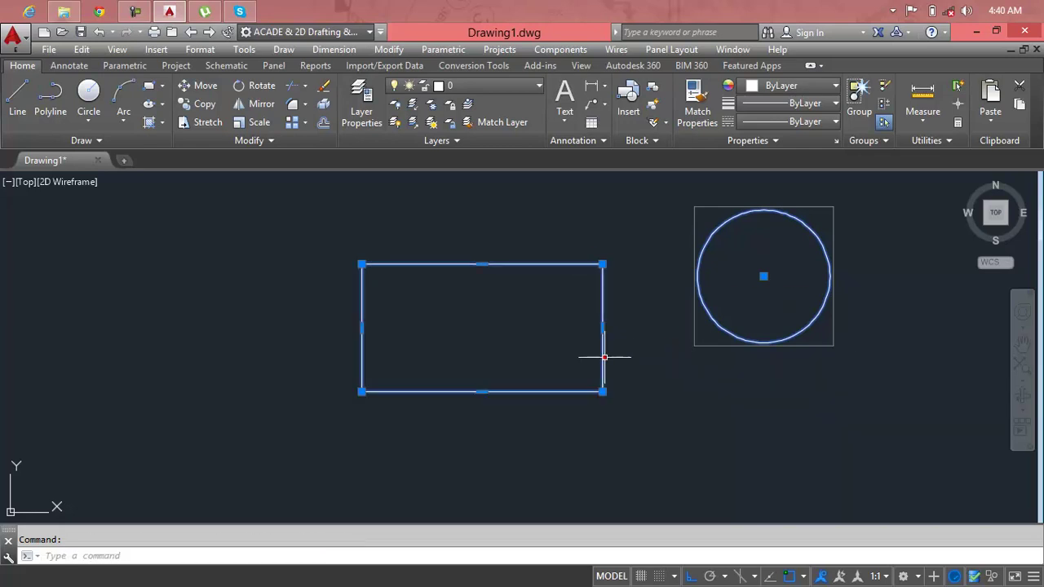
key(Escape)
click(749, 348)
click(755, 344)
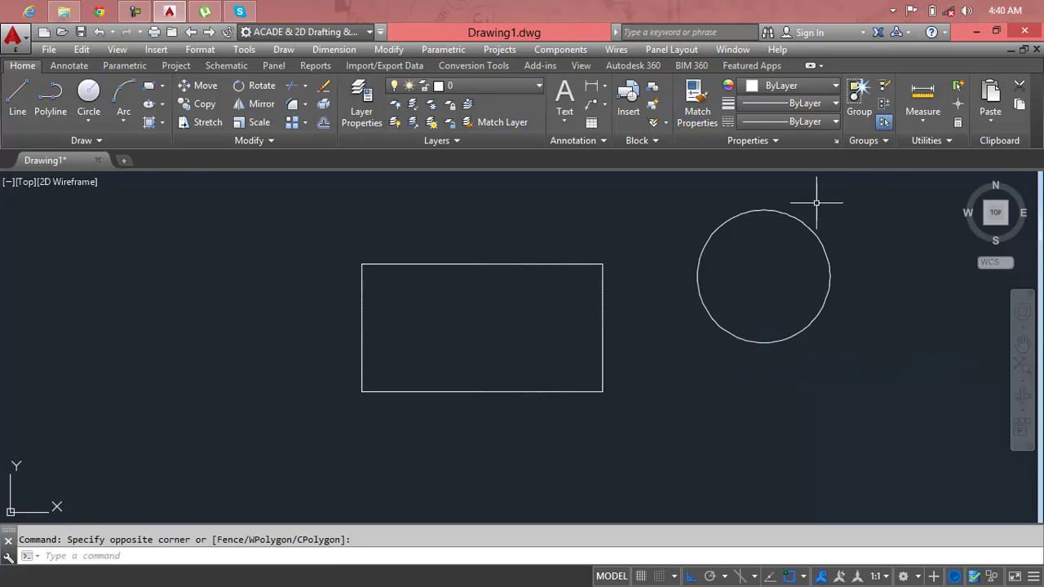
click(847, 197)
click(532, 408)
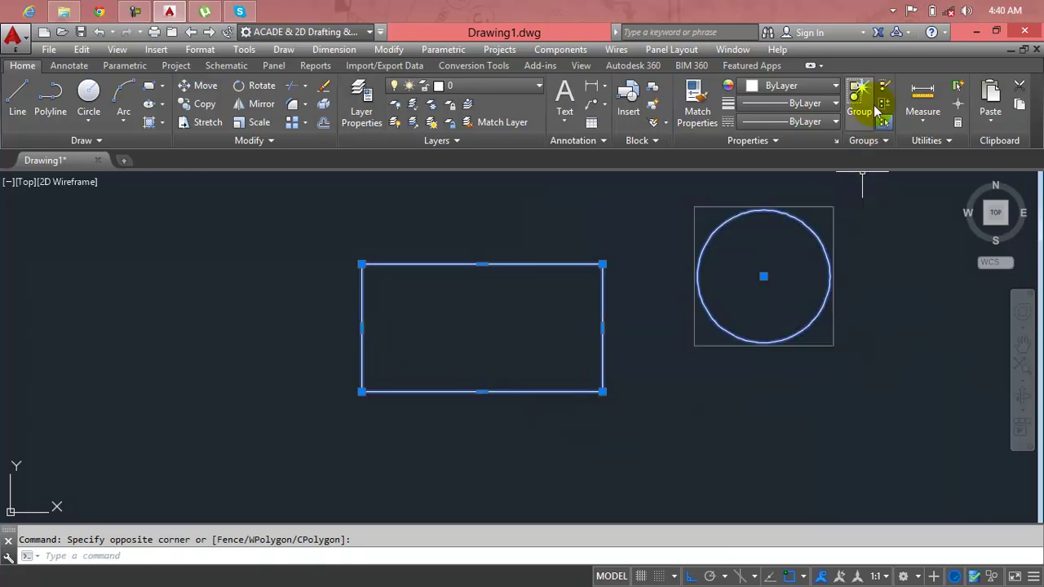
click(884, 87)
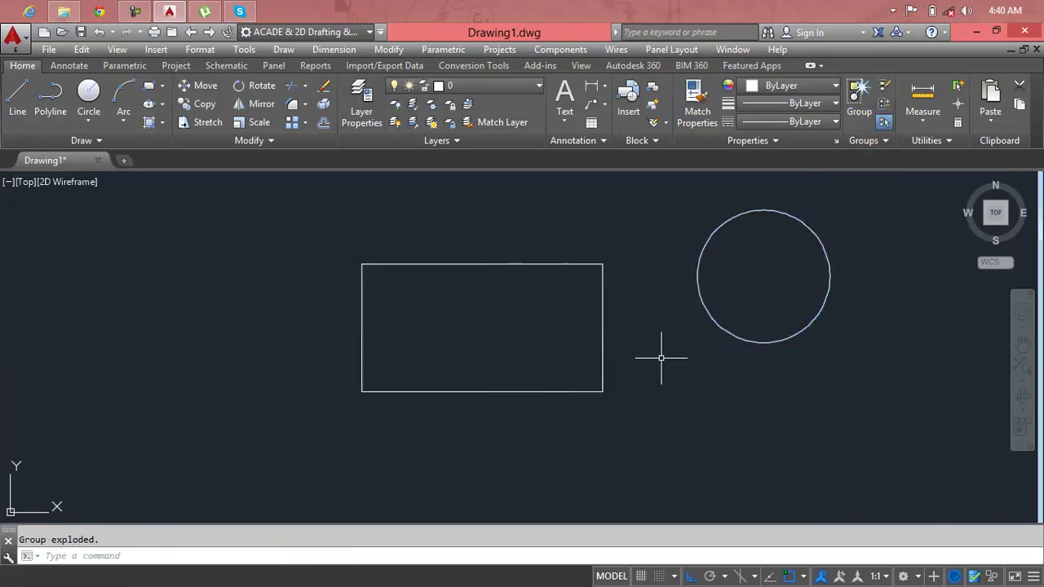
Draw a second rectangle overlapping the first rectangle's lower-right corner
text(r)
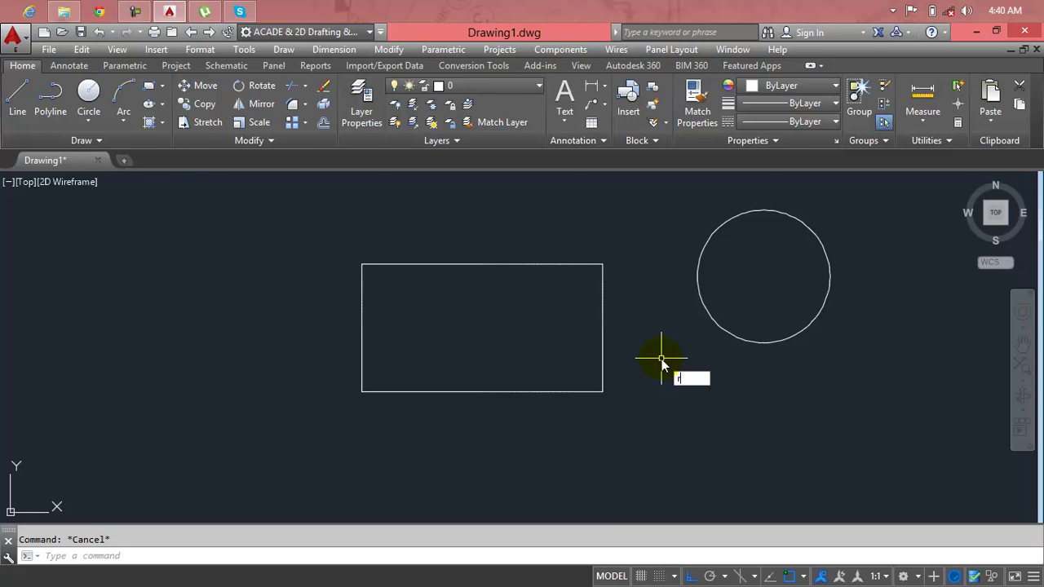
key(Return)
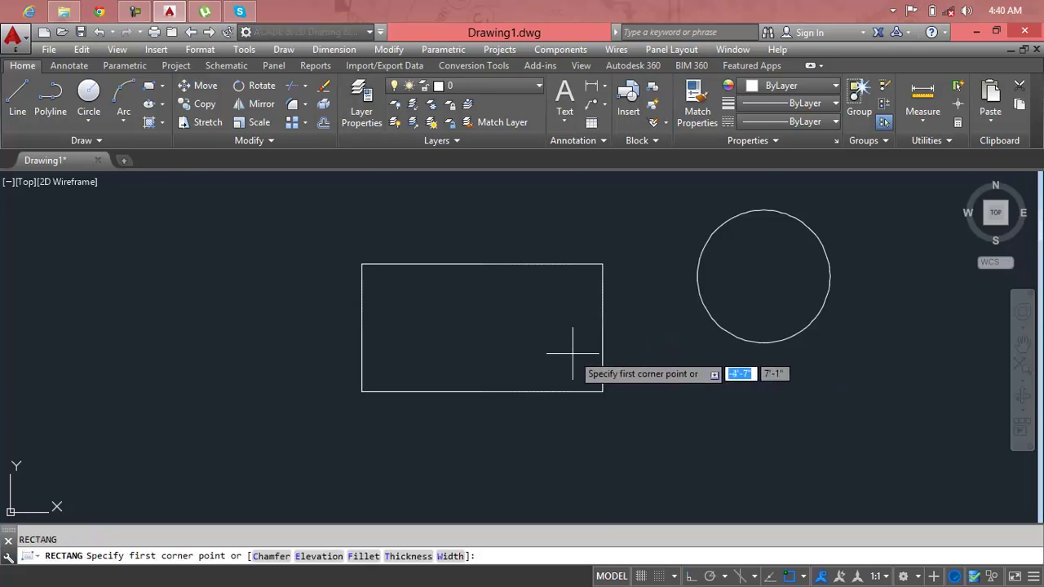
click(573, 354)
click(715, 429)
key(Return)
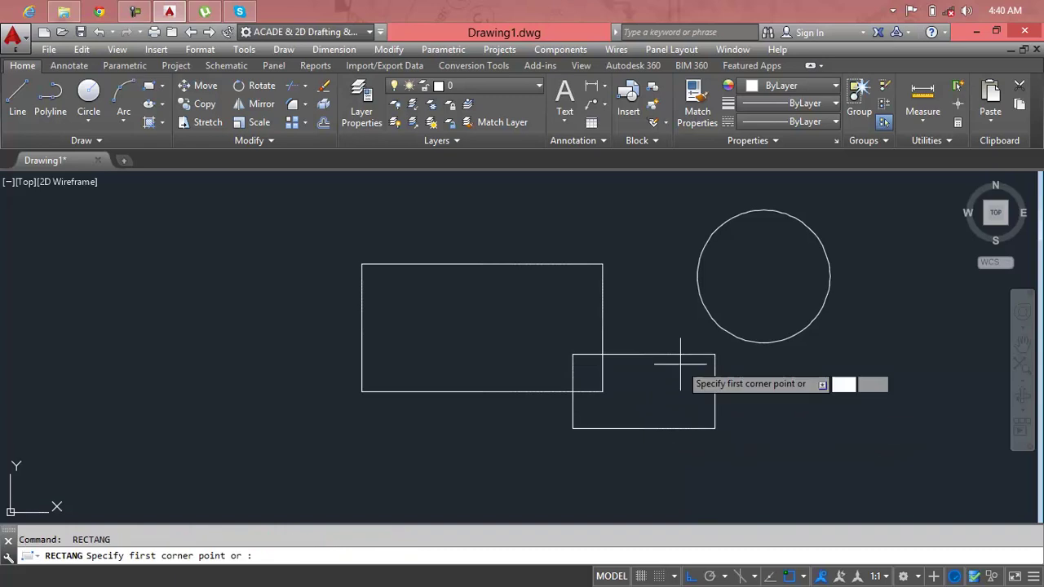
click(677, 356)
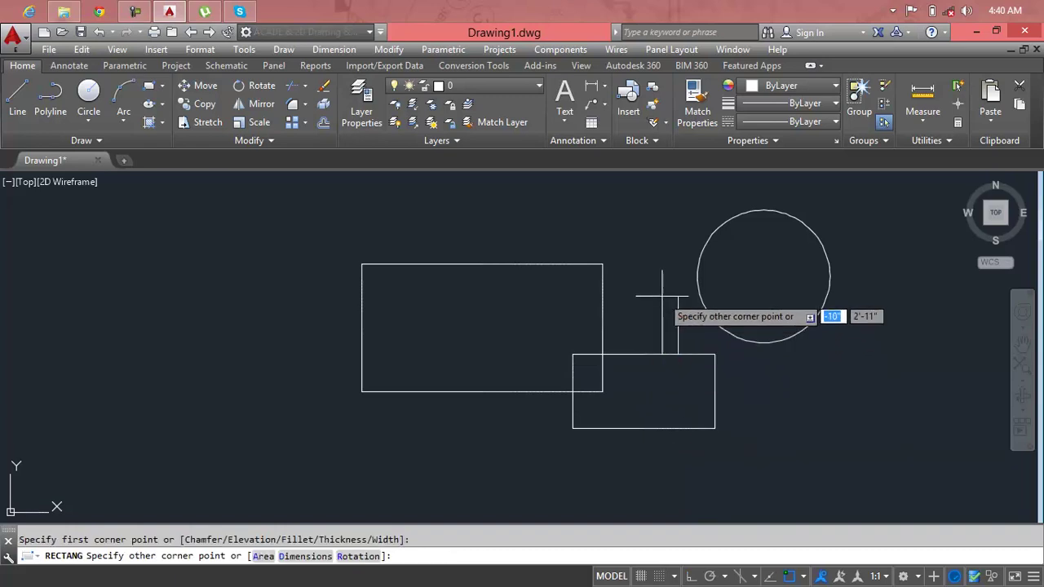
key(Escape)
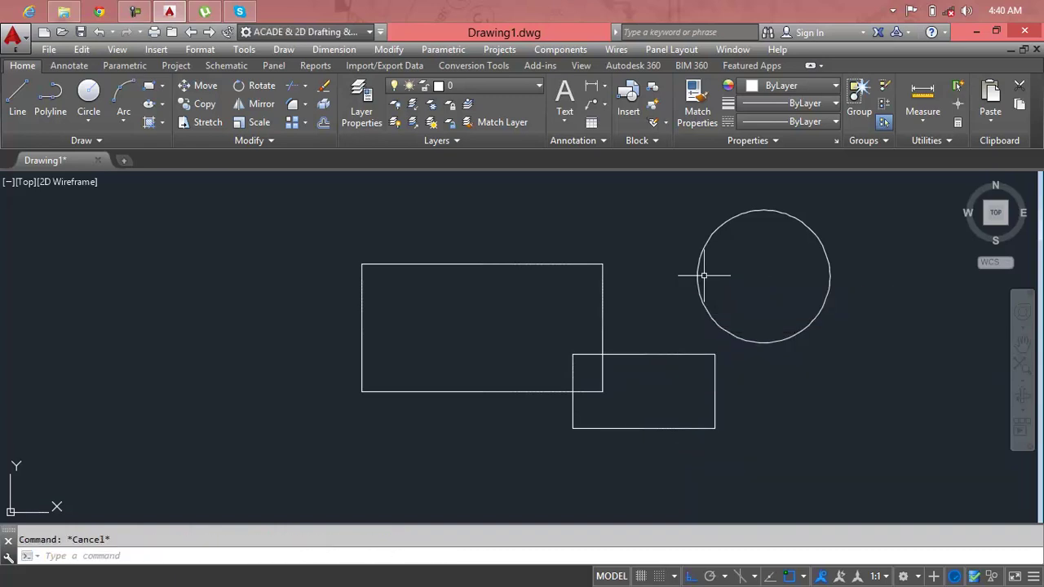
Draw a second circle centred on the new rectangle's top-right corner
text(c)
key(Return)
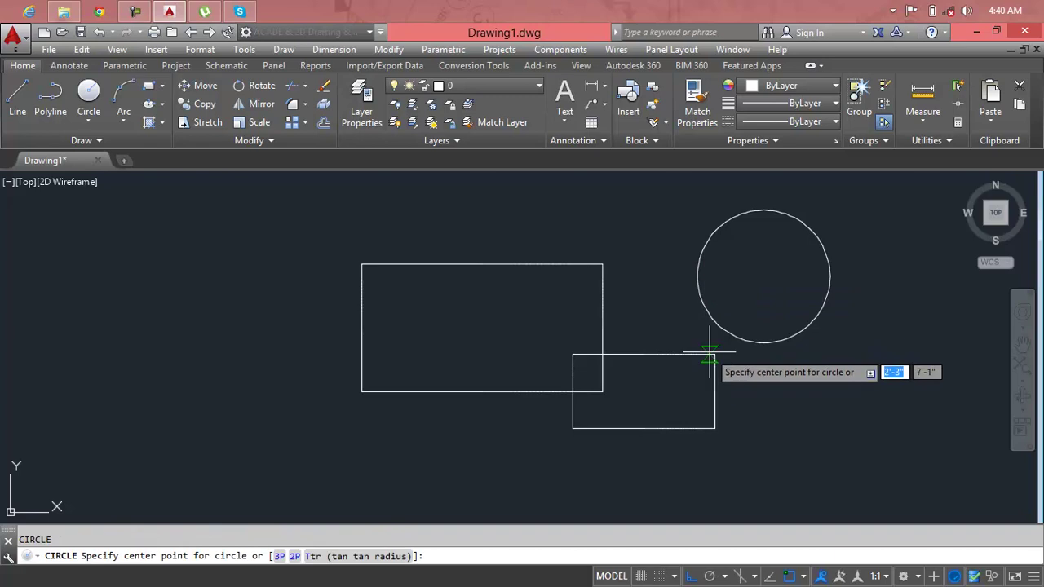
click(715, 354)
click(774, 340)
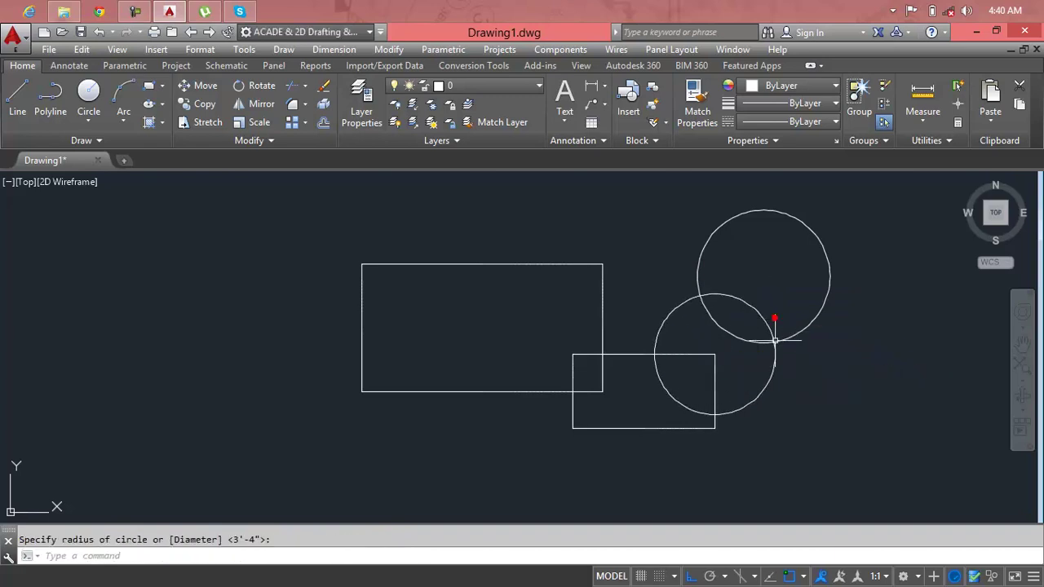
key(Escape)
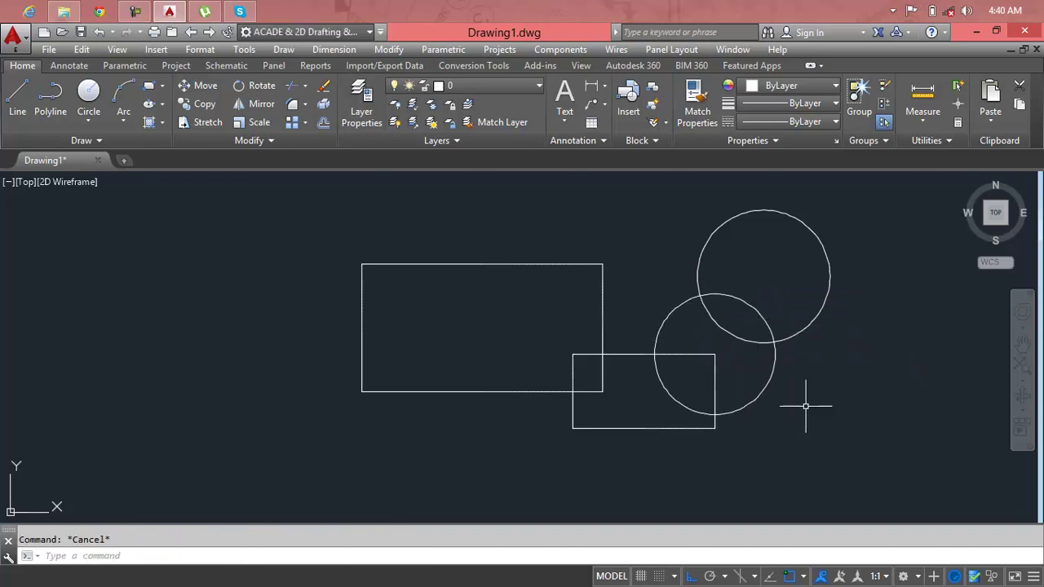
click(820, 311)
Crossing-select both rectangles and both circles and group them
click(895, 205)
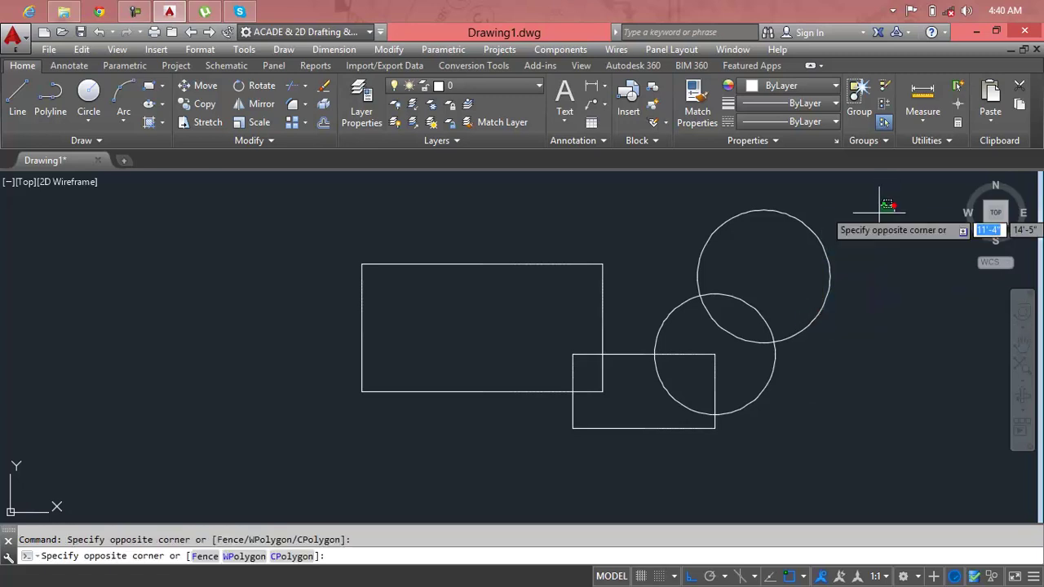
click(517, 438)
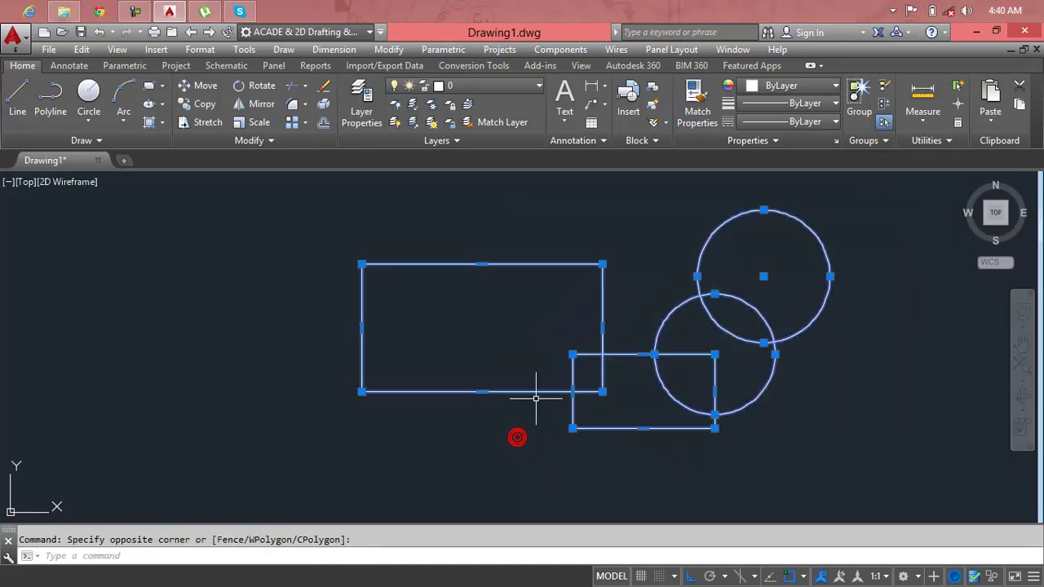
click(854, 88)
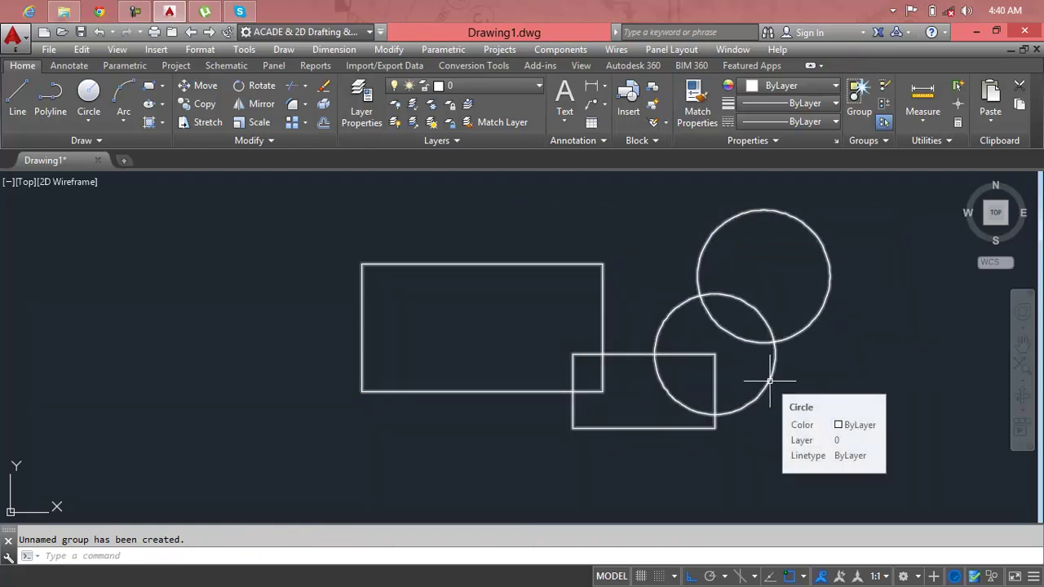
Use Group Edit's Add objects option to add the lower circle to the group
click(884, 123)
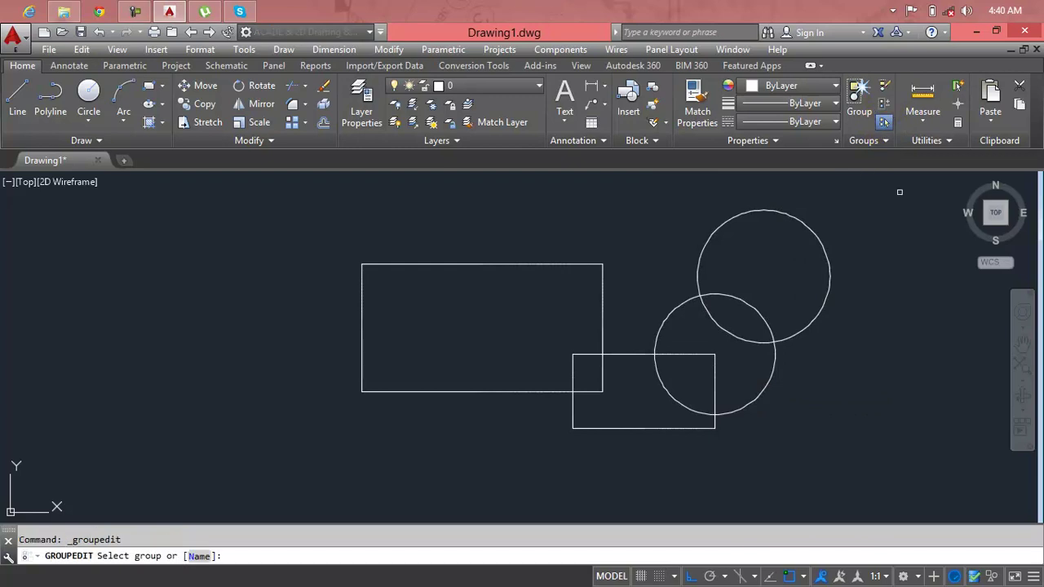
click(765, 386)
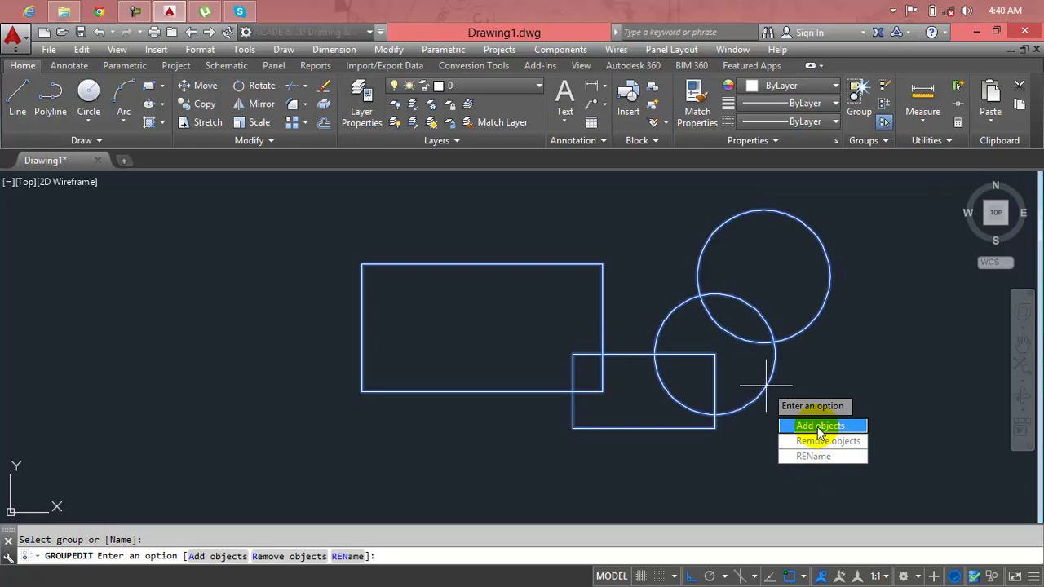
click(819, 426)
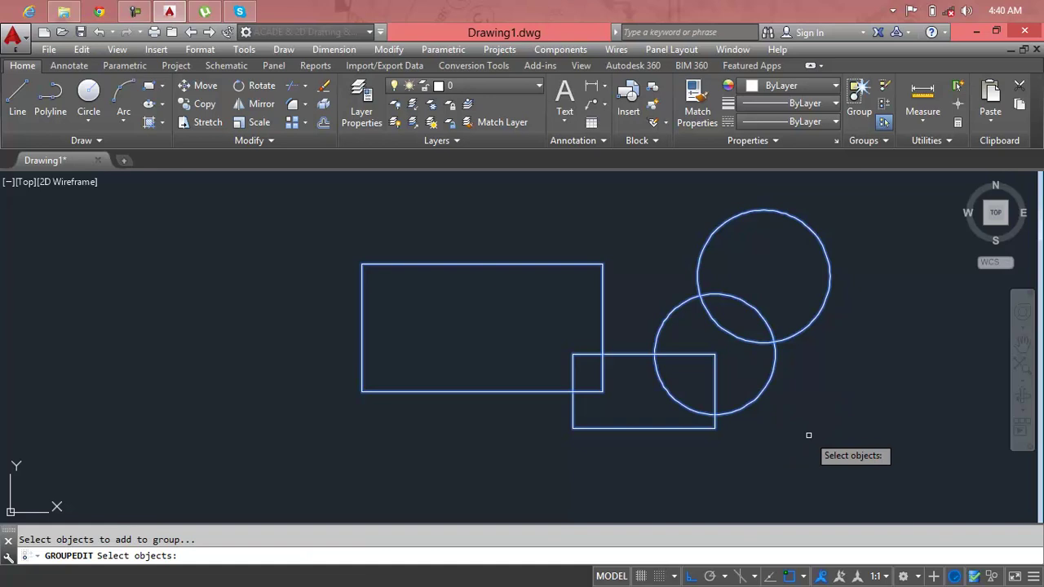
click(762, 390)
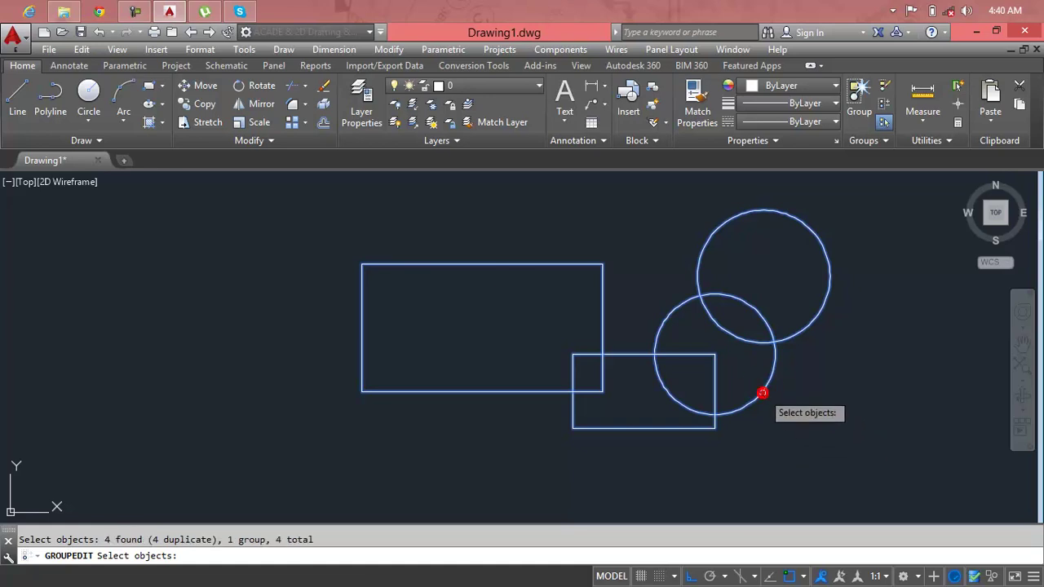
key(Return)
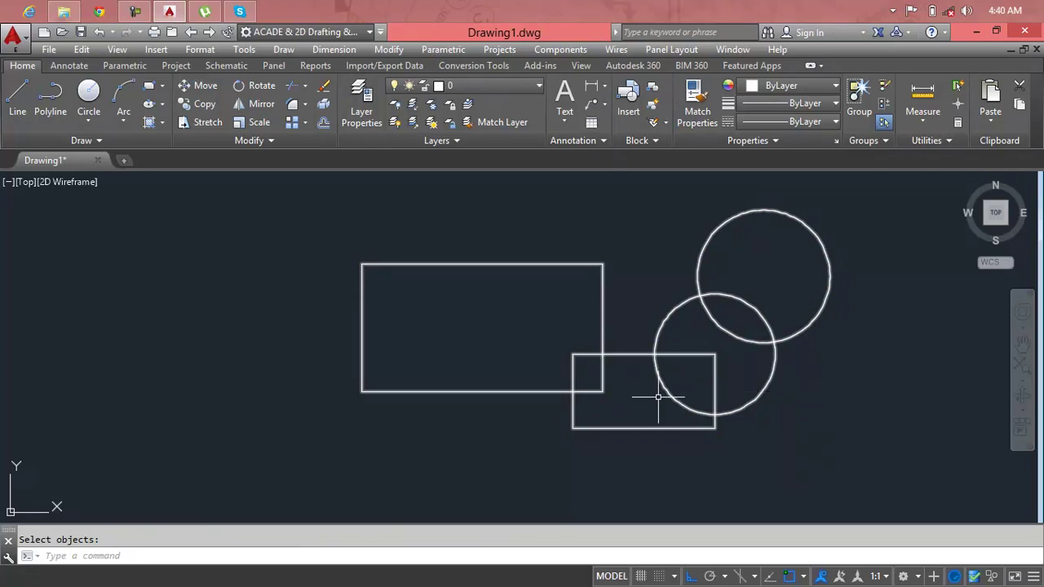
Draw a new circle to the left of the first rectangle
text(c)
key(Return)
click(174, 335)
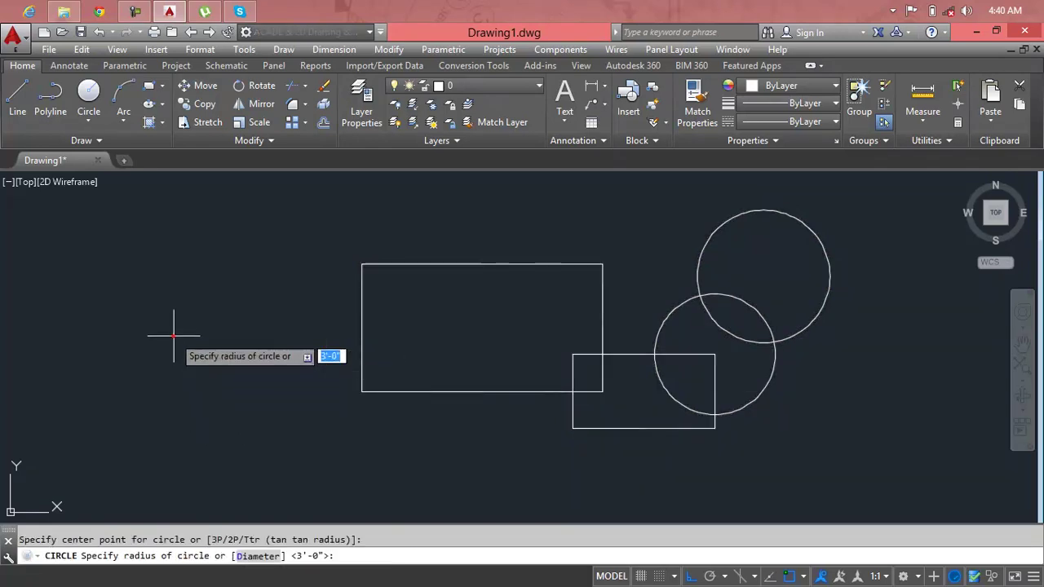
click(238, 385)
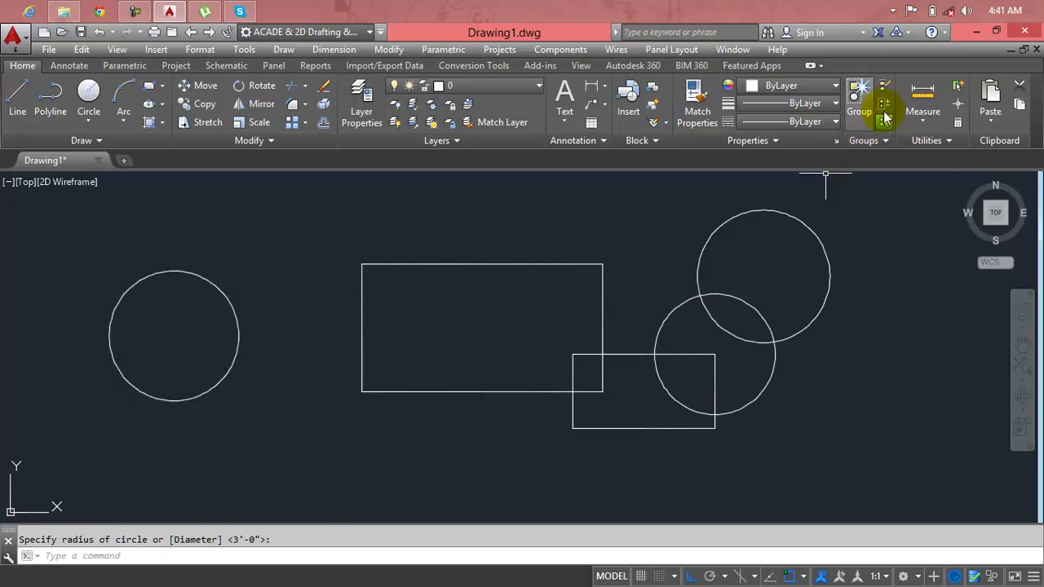
Add the new left circle to the group via Group Edit's Add objects option
click(885, 106)
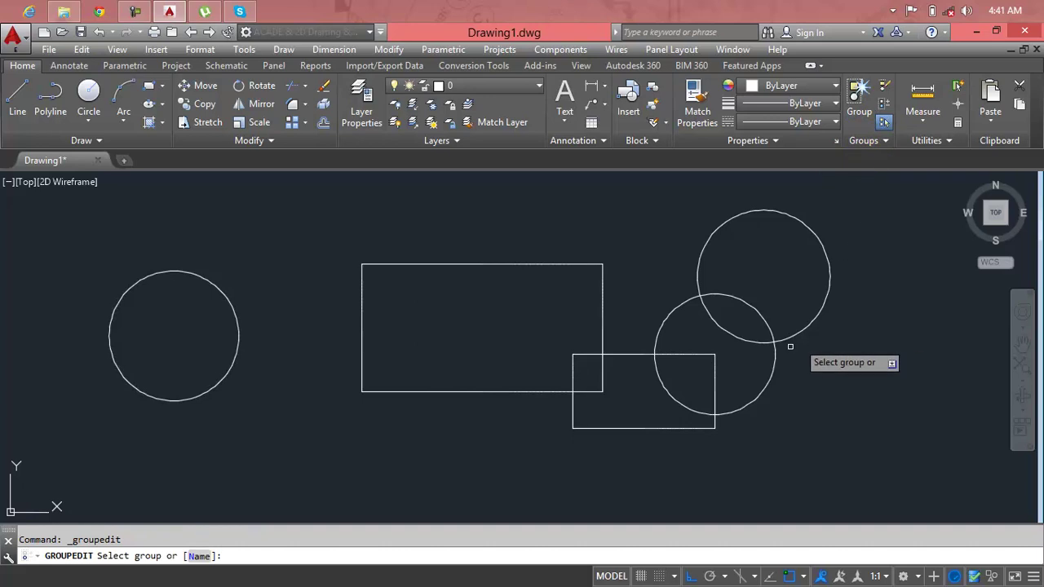
click(237, 330)
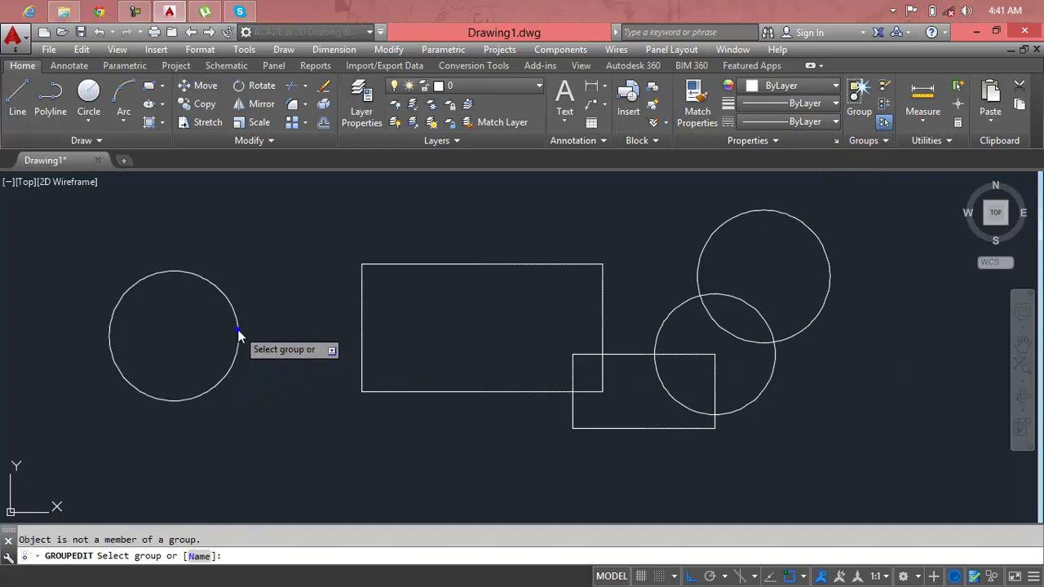
right_click(238, 333)
click(248, 339)
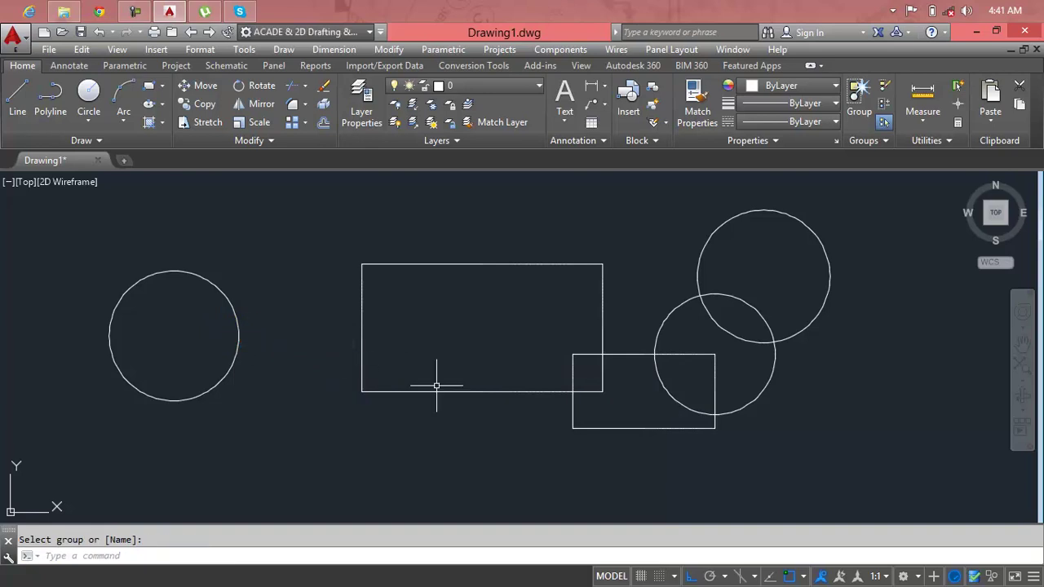
key(Escape)
click(884, 121)
click(826, 251)
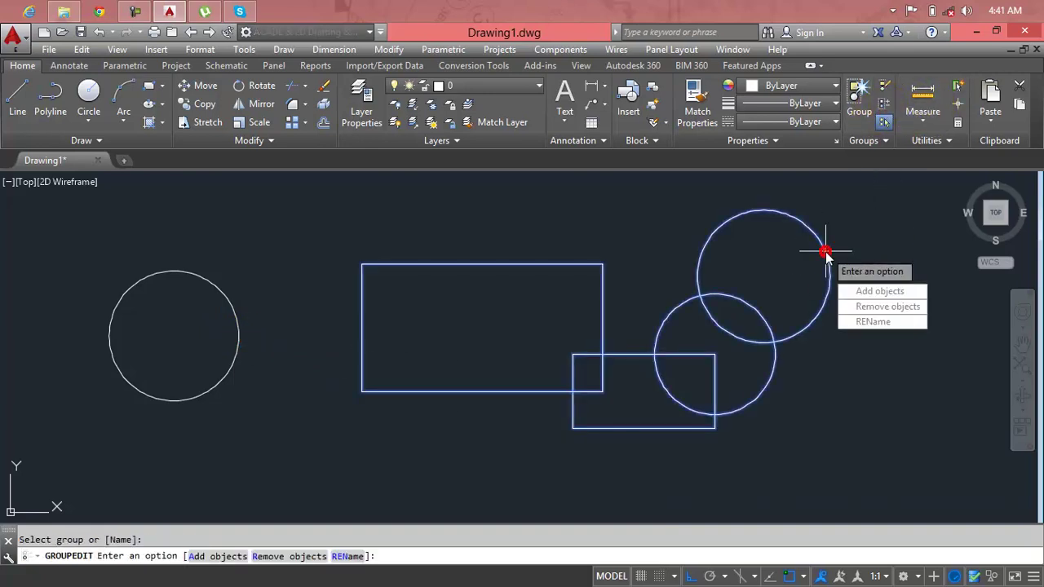
click(858, 293)
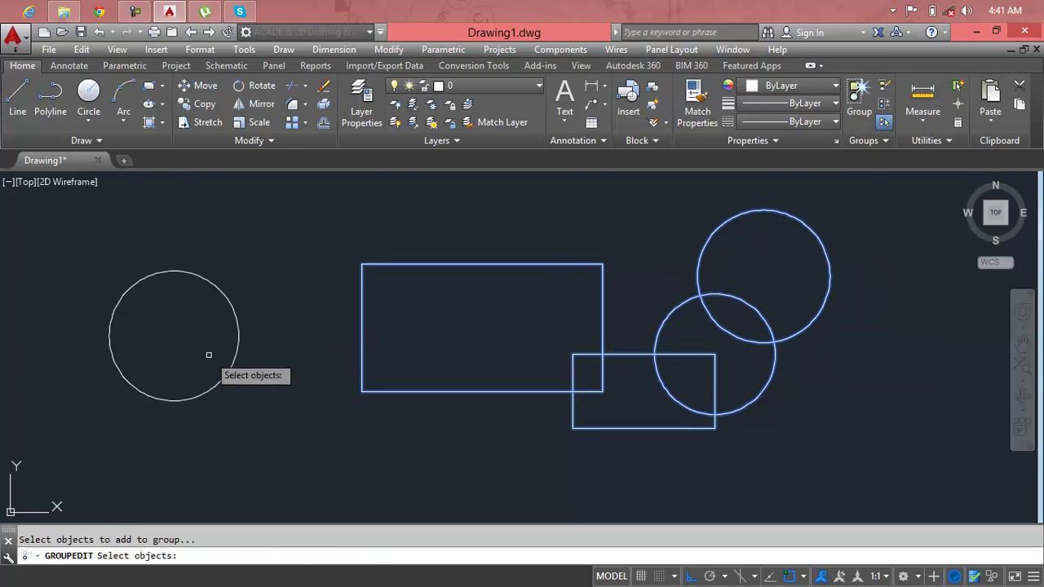
click(233, 330)
key(Return)
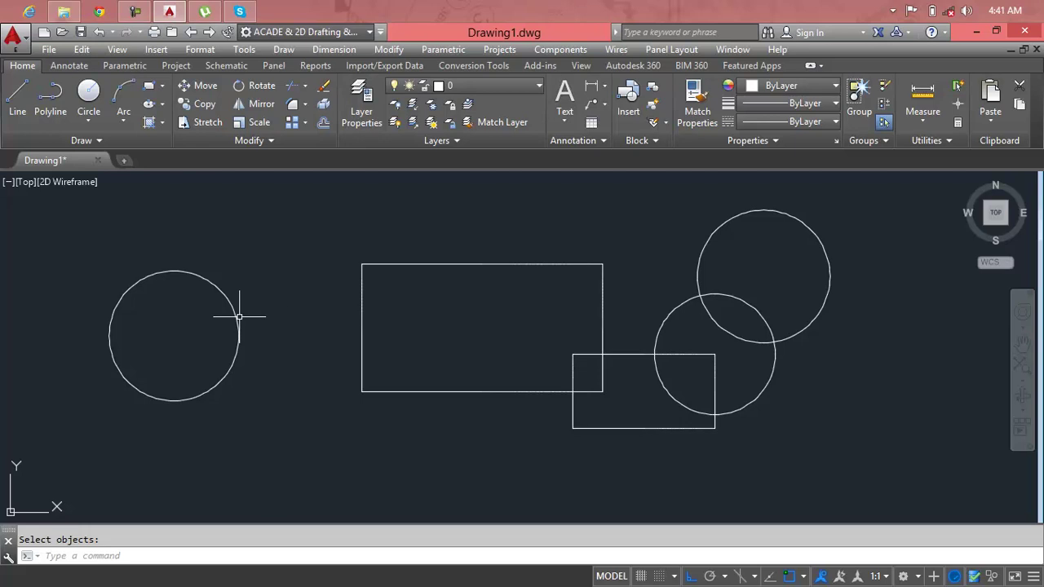
click(239, 316)
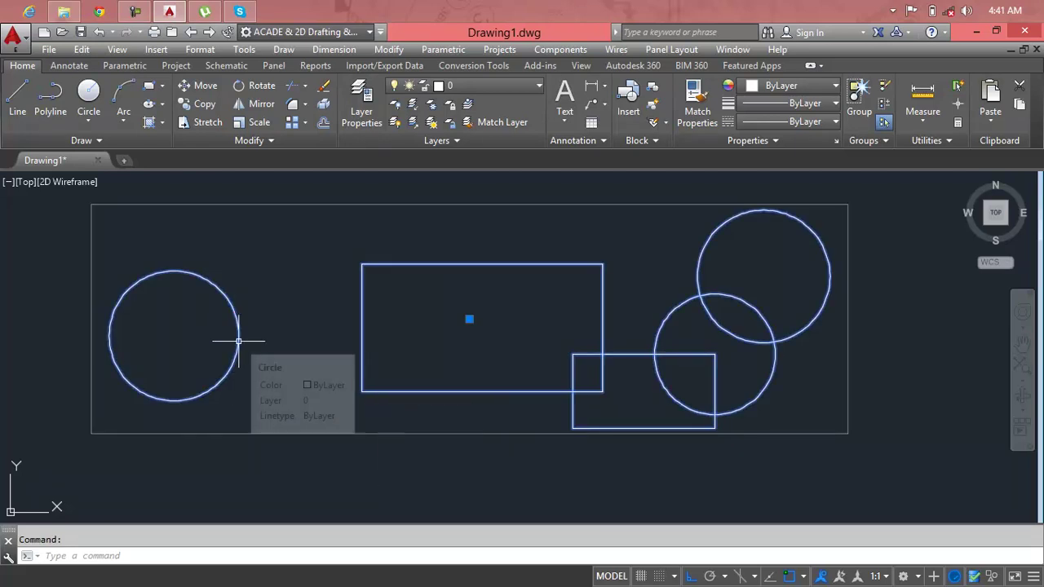
Remove the left circle from the group with Group Edit
click(893, 102)
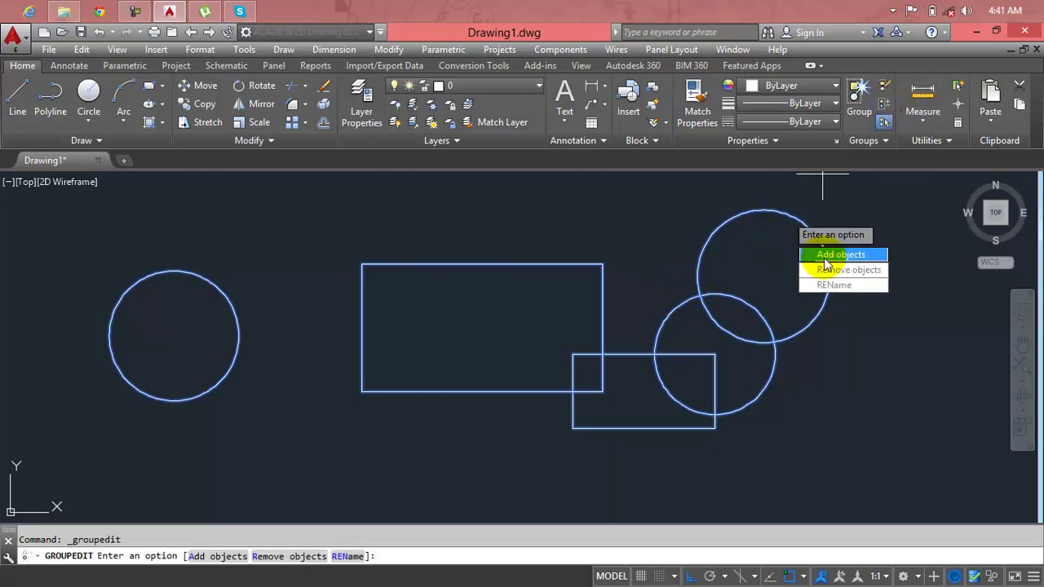
click(828, 270)
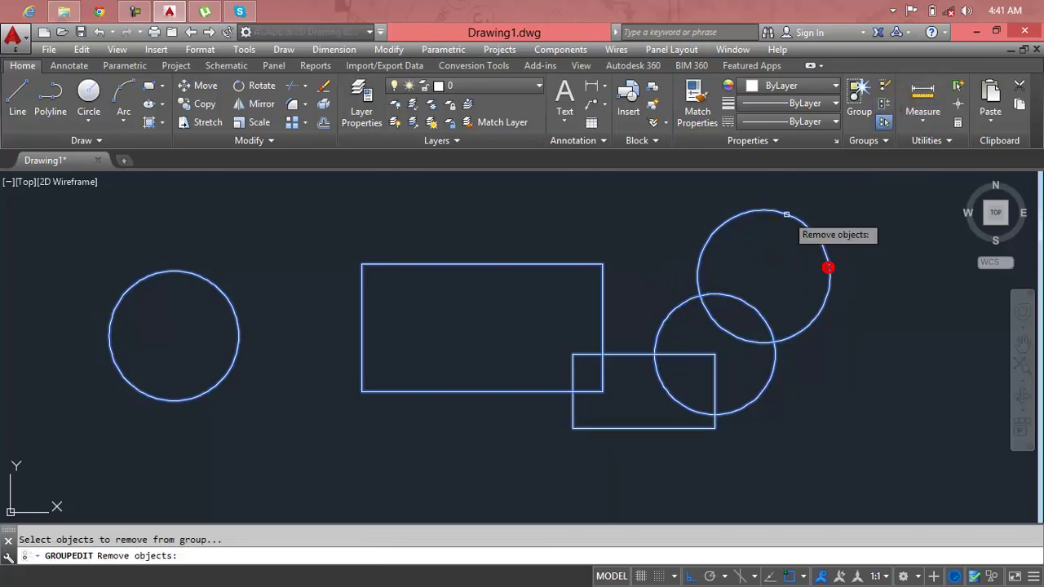
click(228, 302)
key(Return)
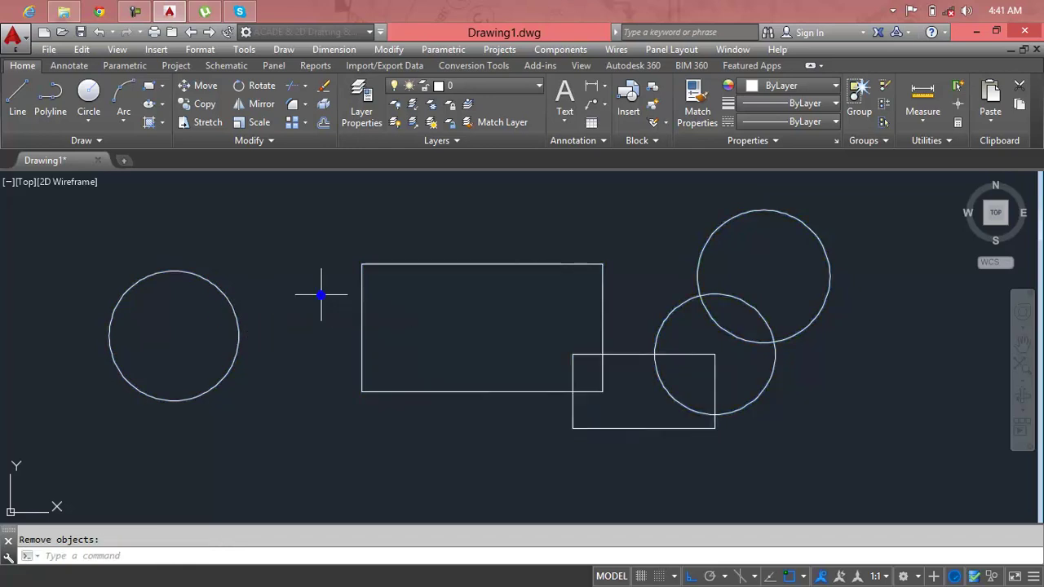
Delete the left circle, leaving the grouped rectangles and circles
click(236, 310)
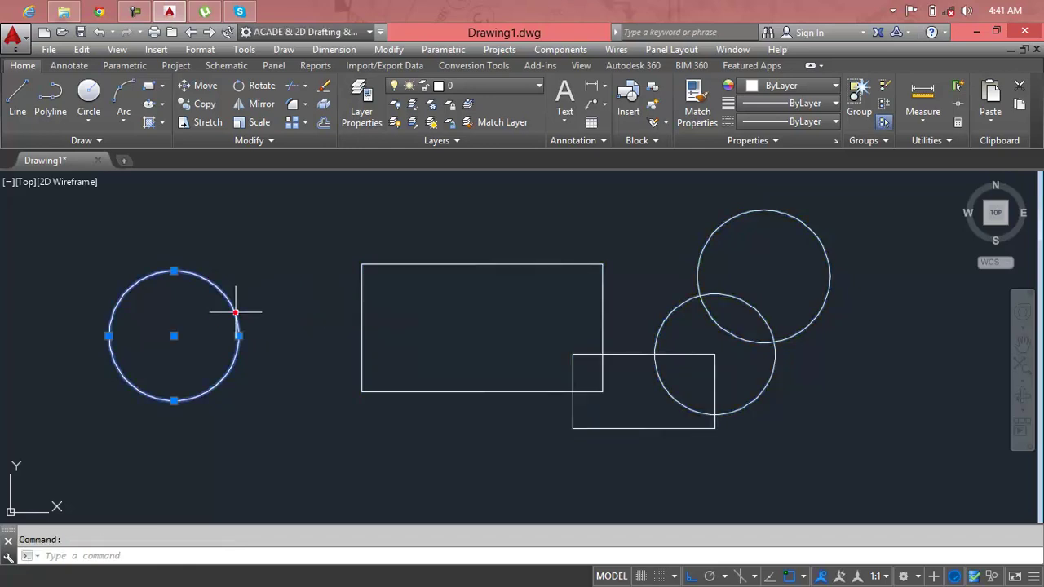
key(Delete)
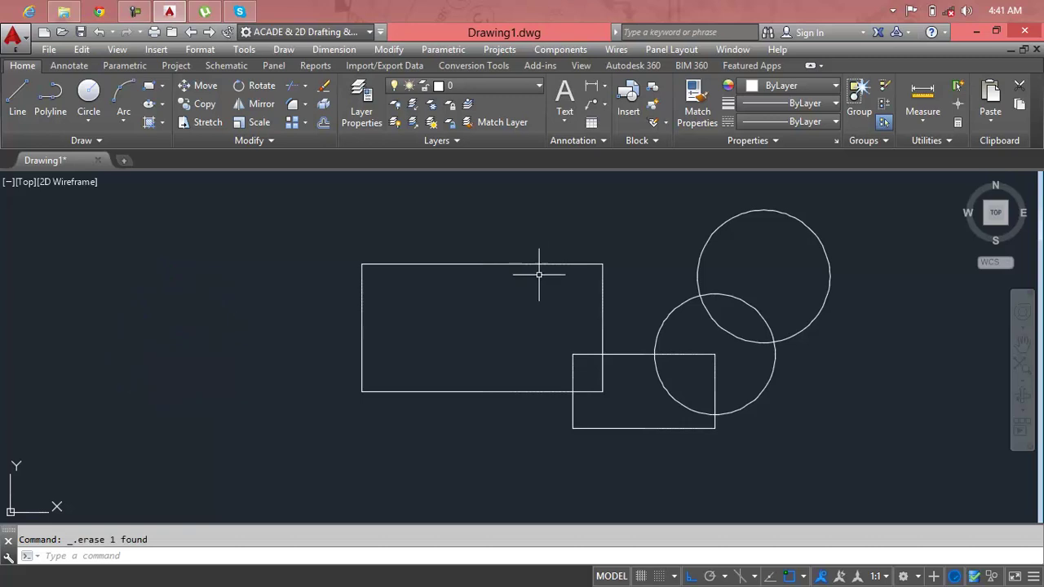
click(544, 265)
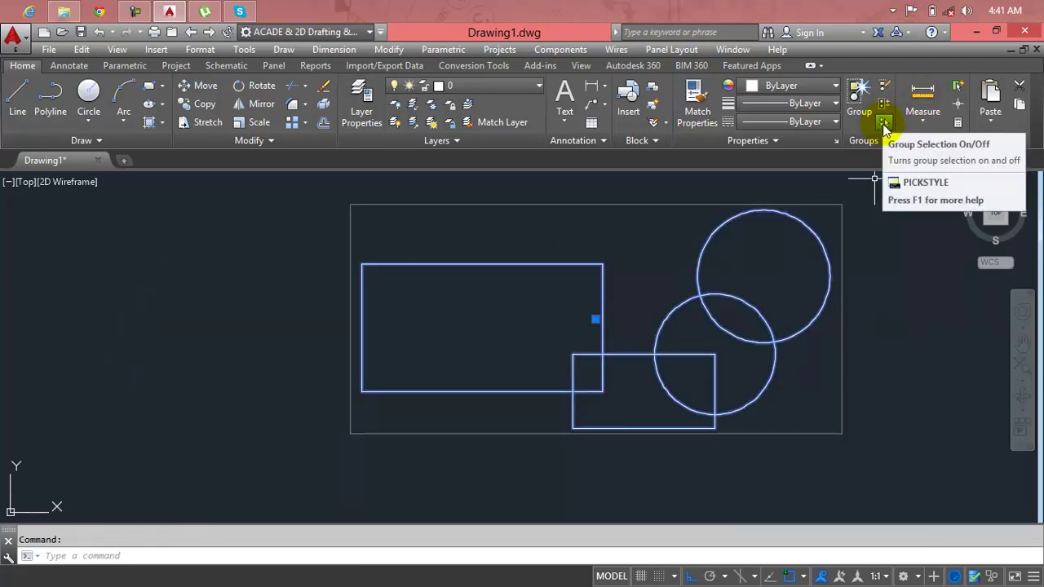
With Group Selection off, stretch the upper circle's centre grip to shift it right
click(884, 124)
click(891, 280)
click(889, 279)
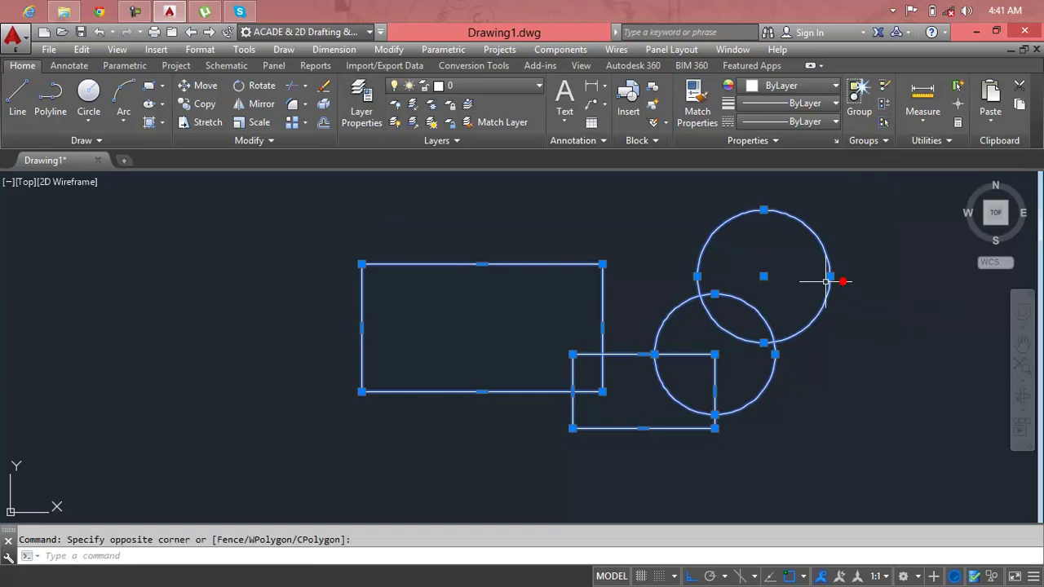
click(763, 276)
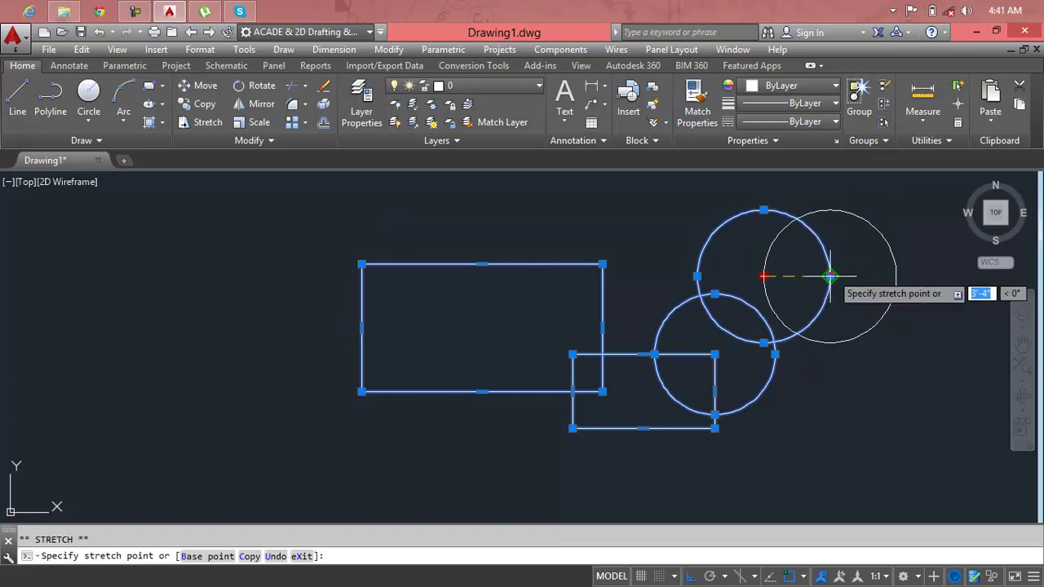
click(786, 281)
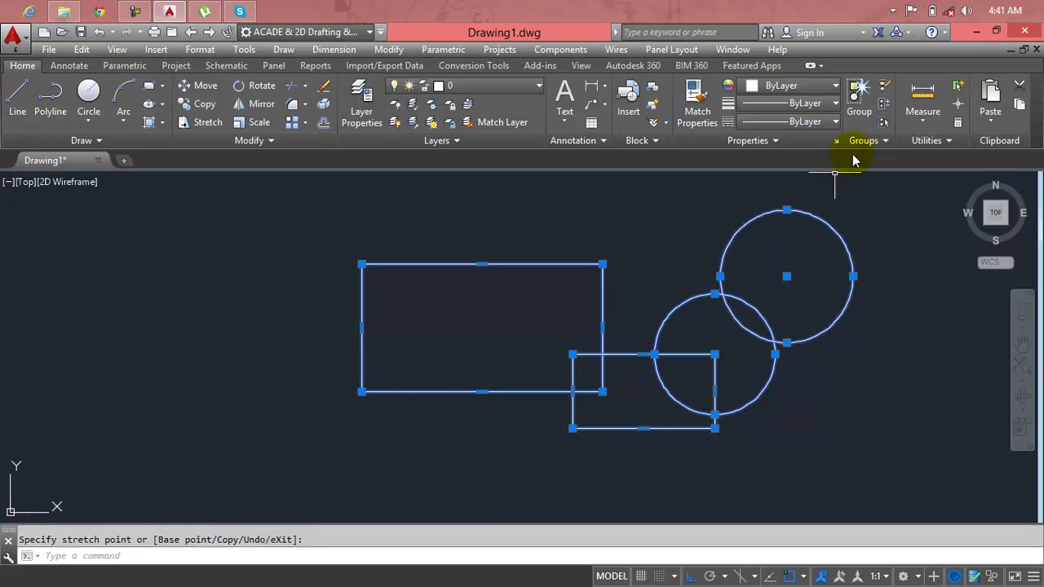
Turn Group Selection back on and move the whole grouped drawing slightly left
click(884, 124)
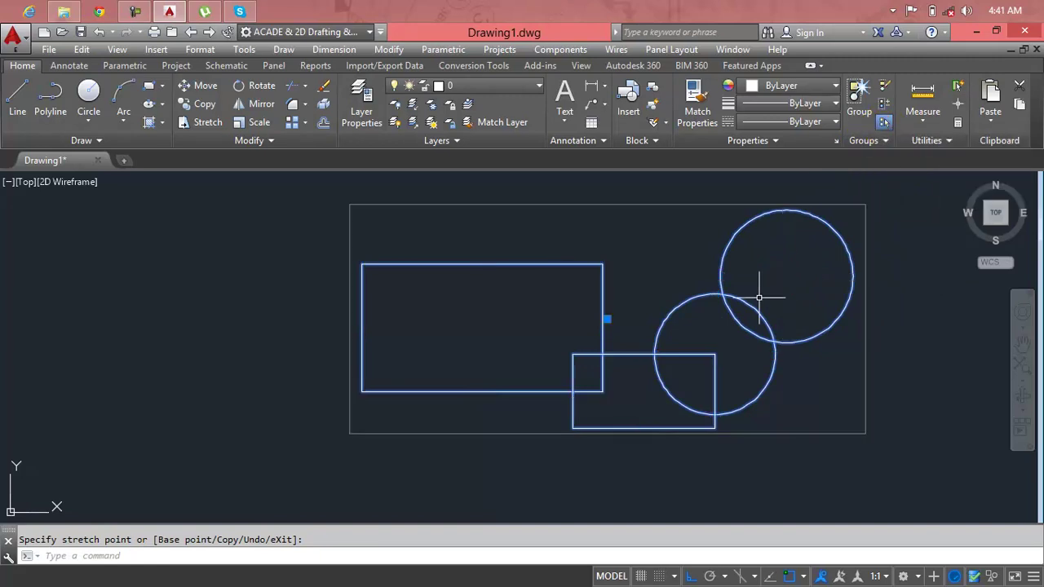
drag(607, 319, 526, 318)
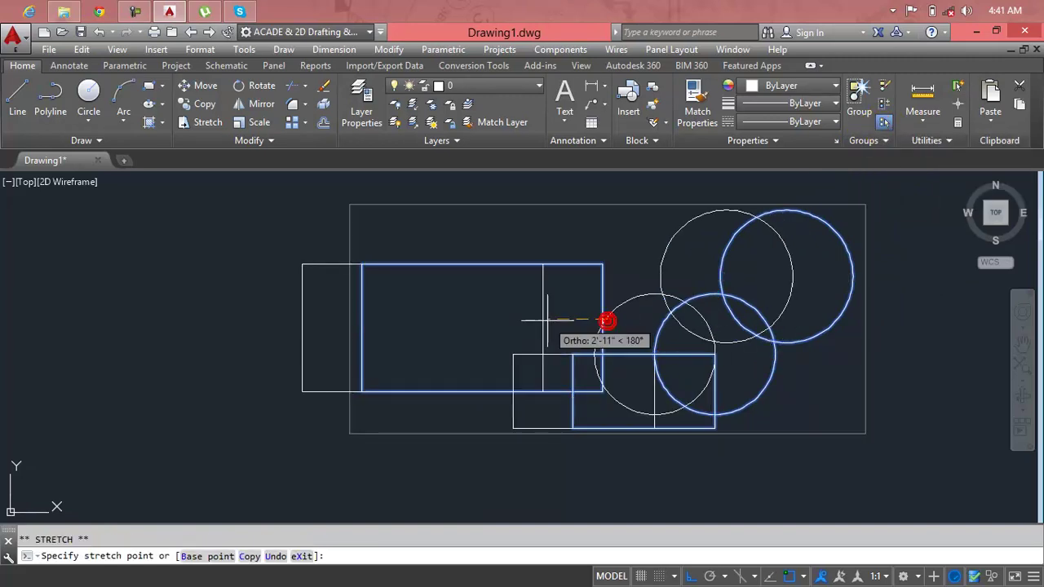
click(526, 319)
click(630, 320)
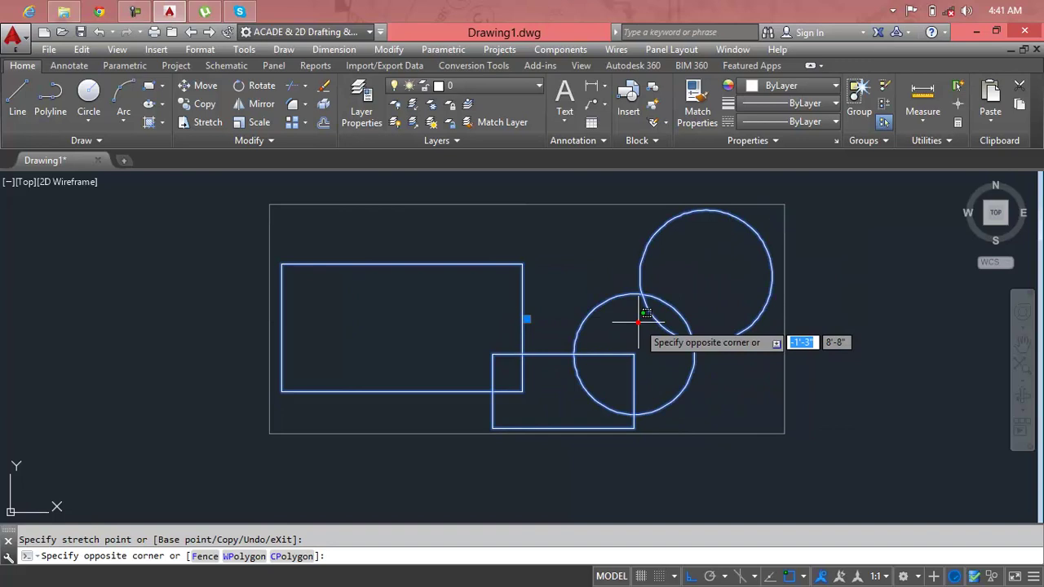
click(526, 319)
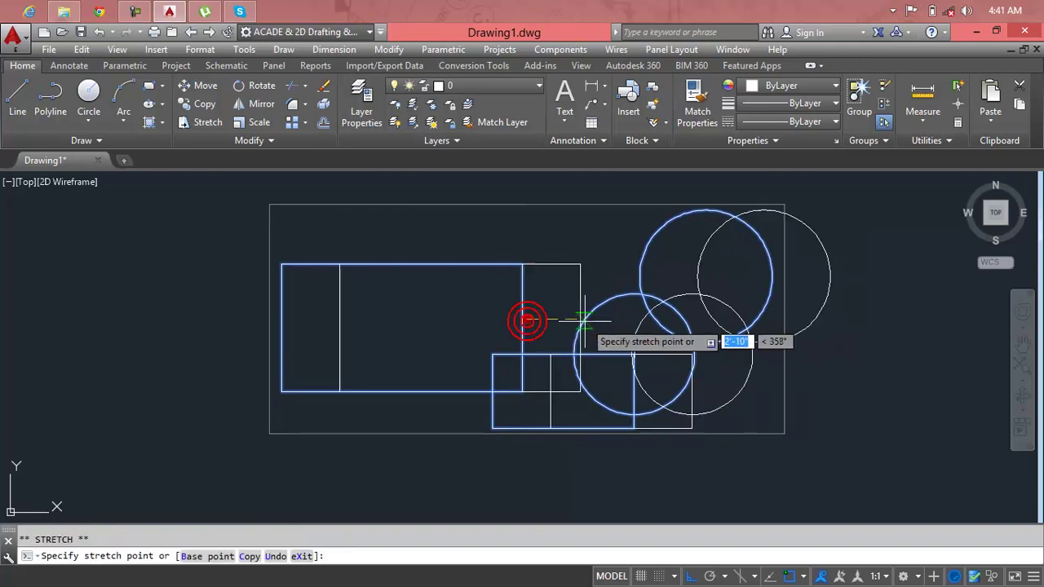
key(Escape)
key(Escape)
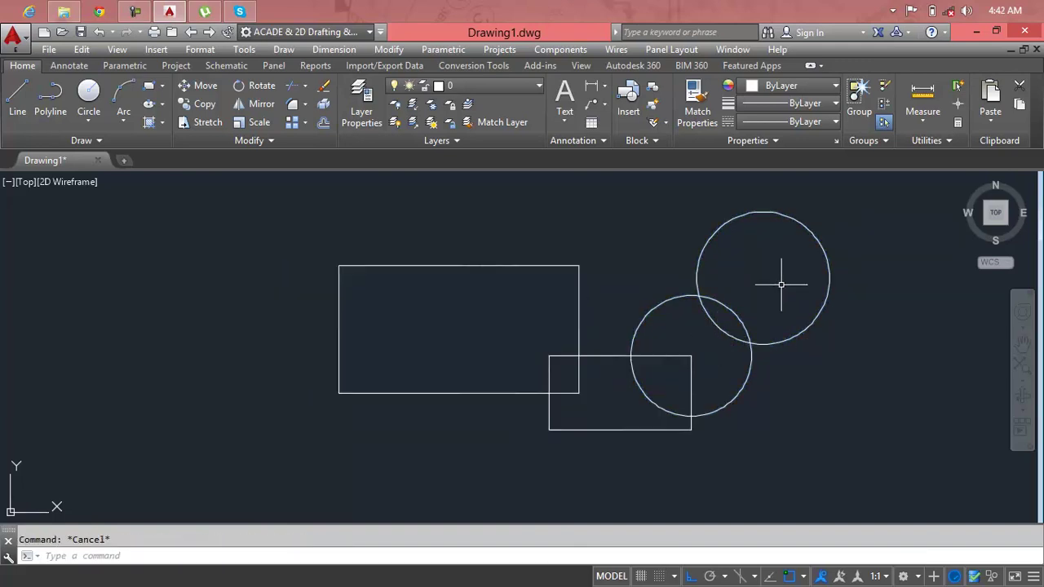
click(935, 122)
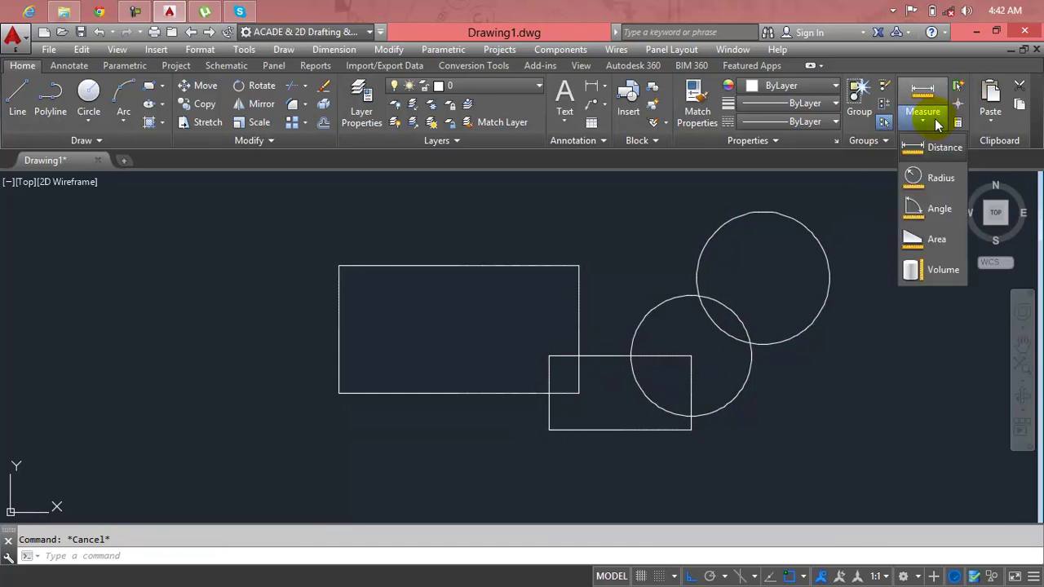
click(938, 152)
click(339, 266)
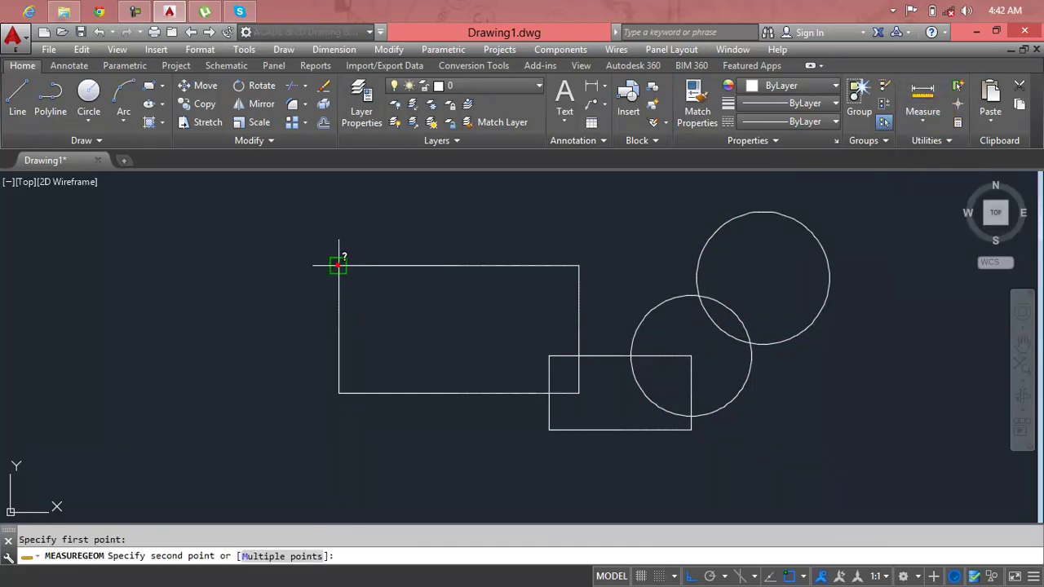
click(578, 266)
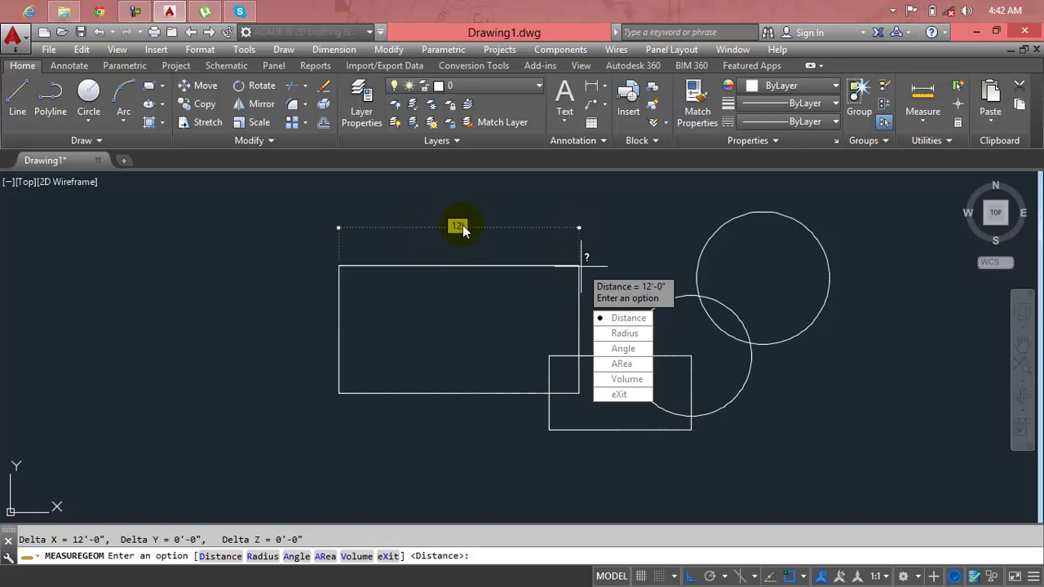
key(Escape)
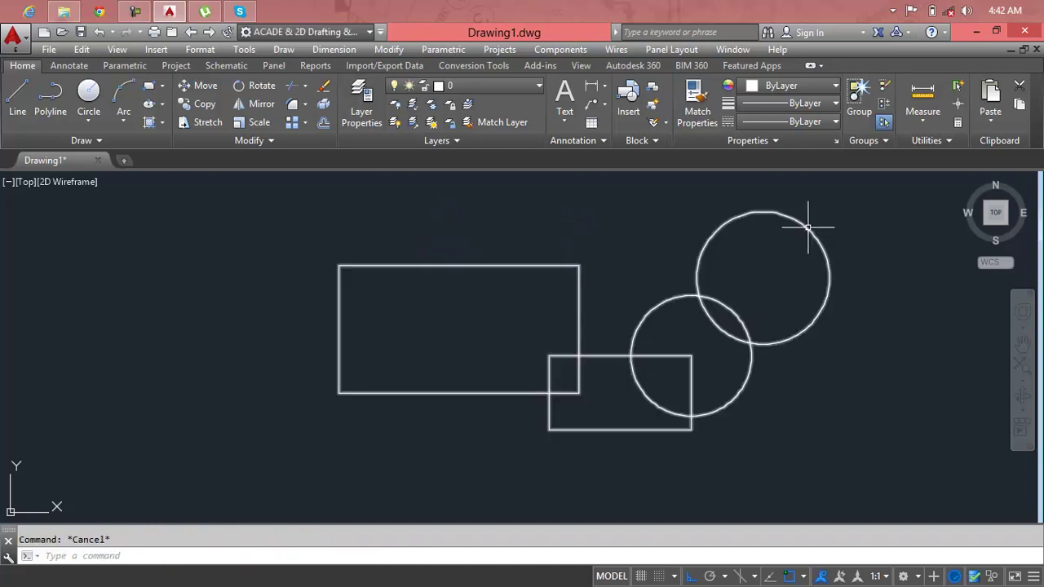
Ungroup the shapes so the upper circle can be selected on its own
click(808, 228)
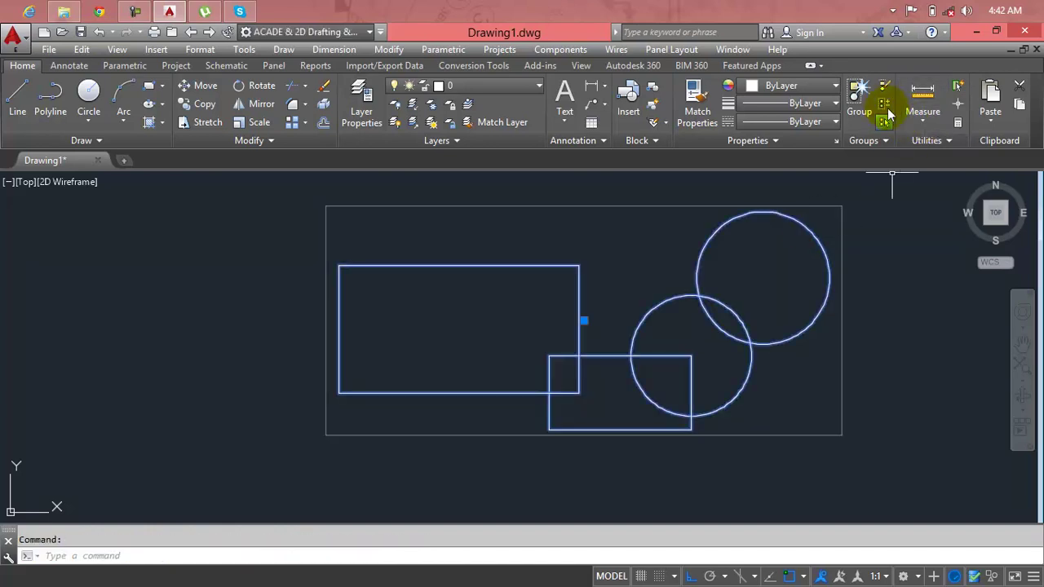
click(885, 121)
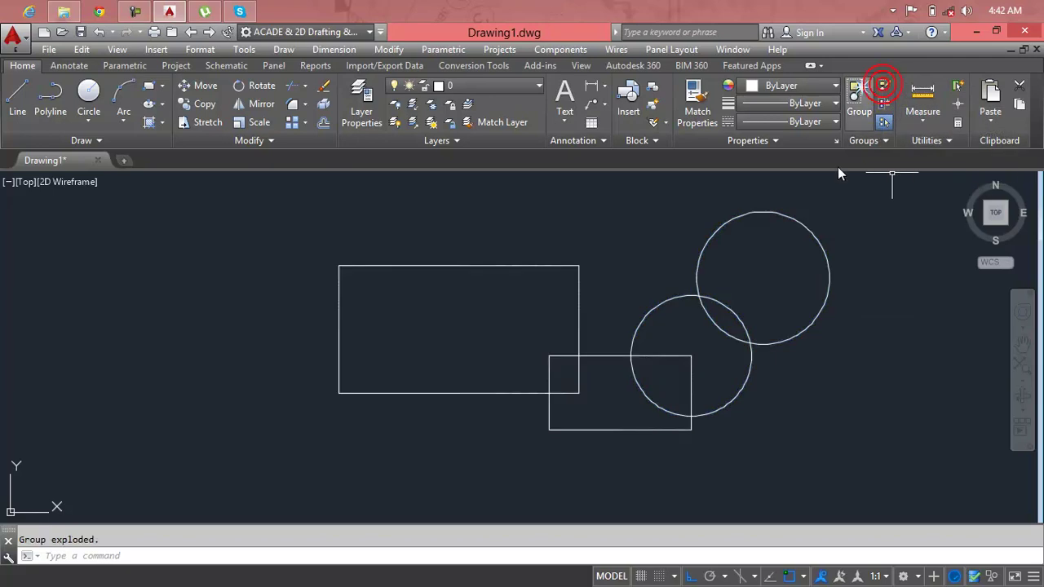
click(798, 217)
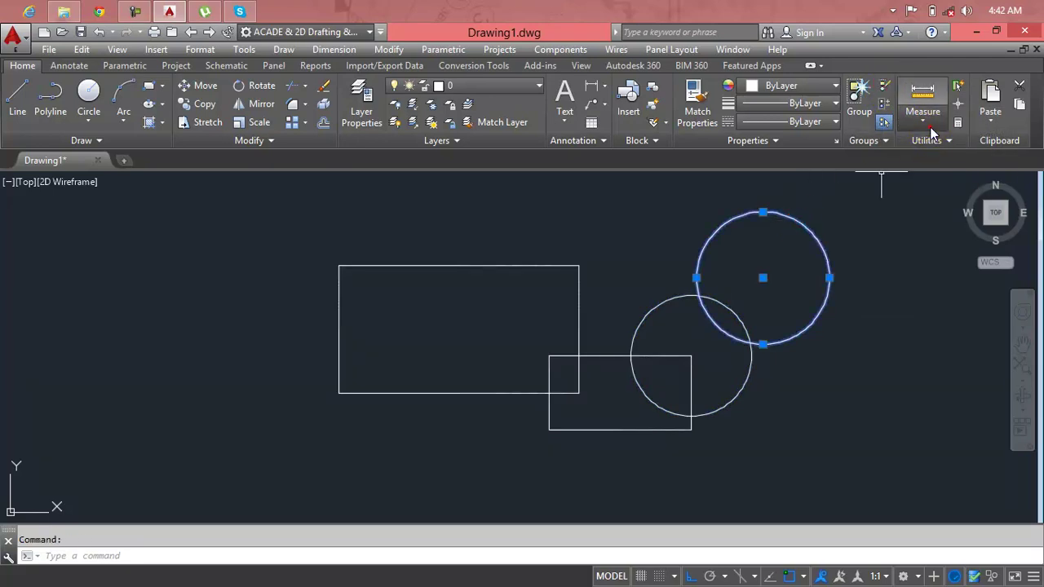
Measure the upper circle's radius: 3'-4" (6'-8" diameter)
click(925, 121)
click(941, 178)
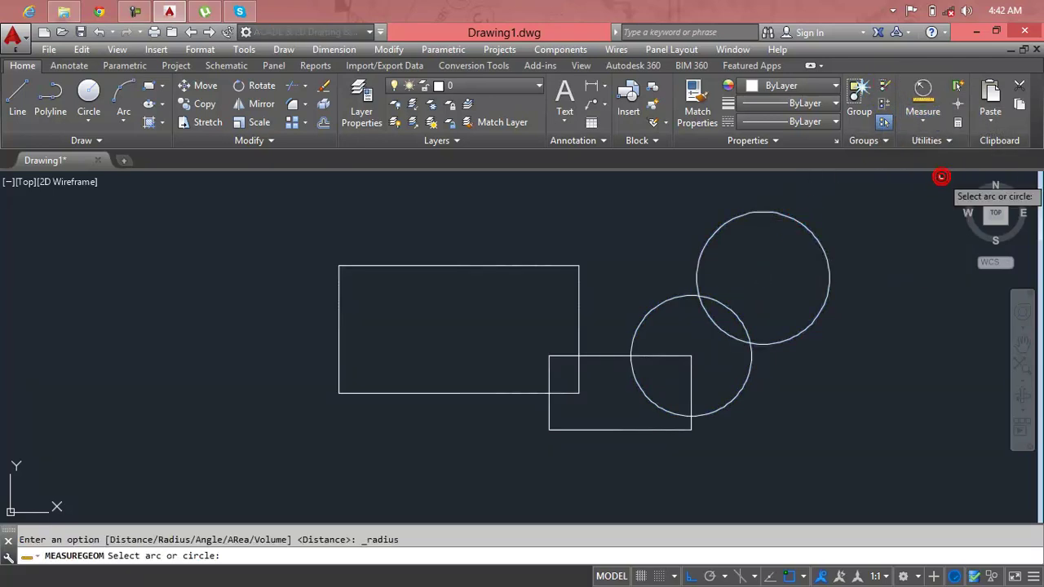
click(817, 241)
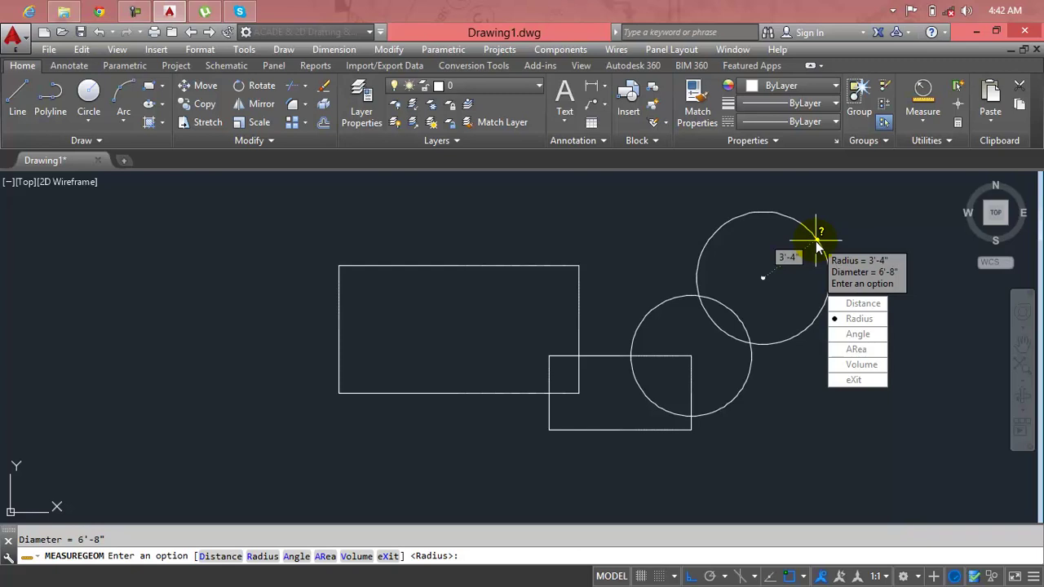
key(Escape)
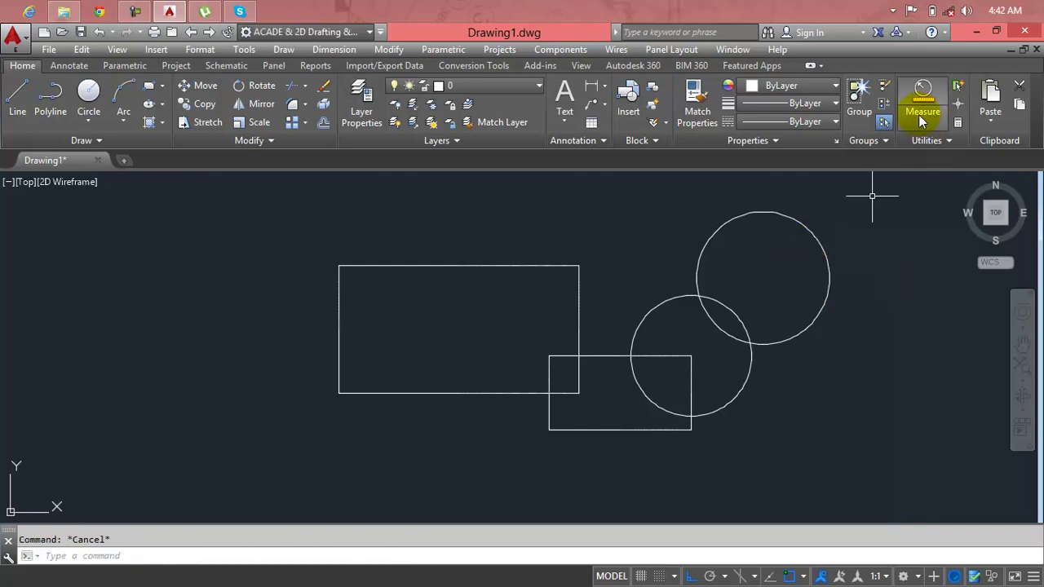
Measure the angle between the large rectangle's left and bottom edges, reading 90°
click(923, 120)
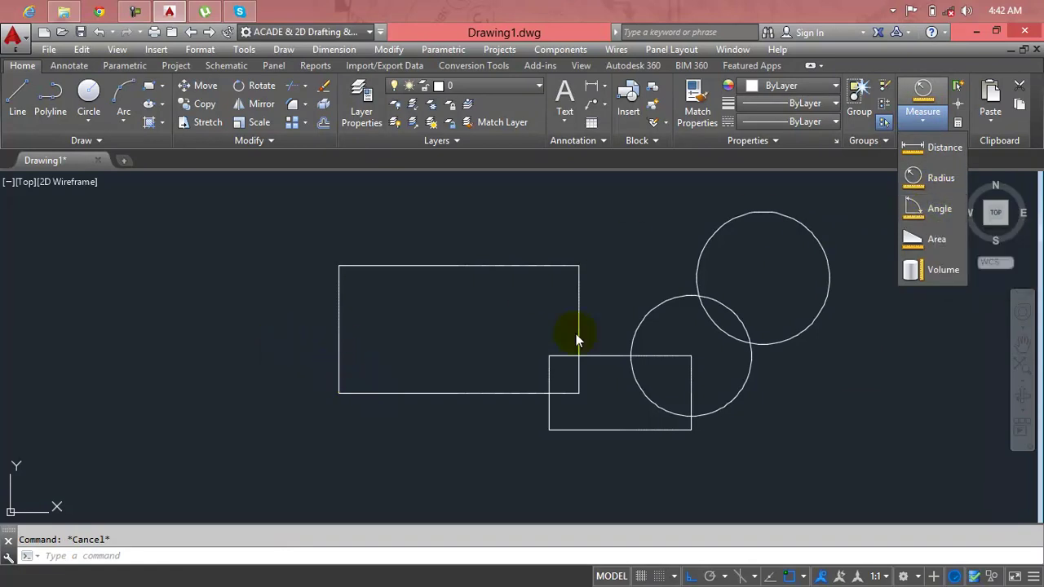
click(938, 209)
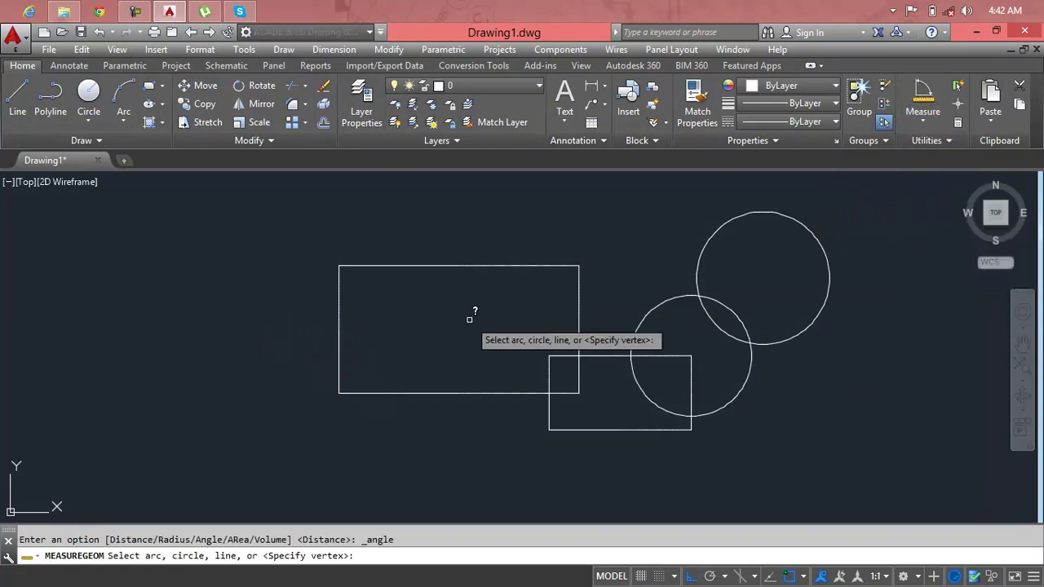
click(340, 362)
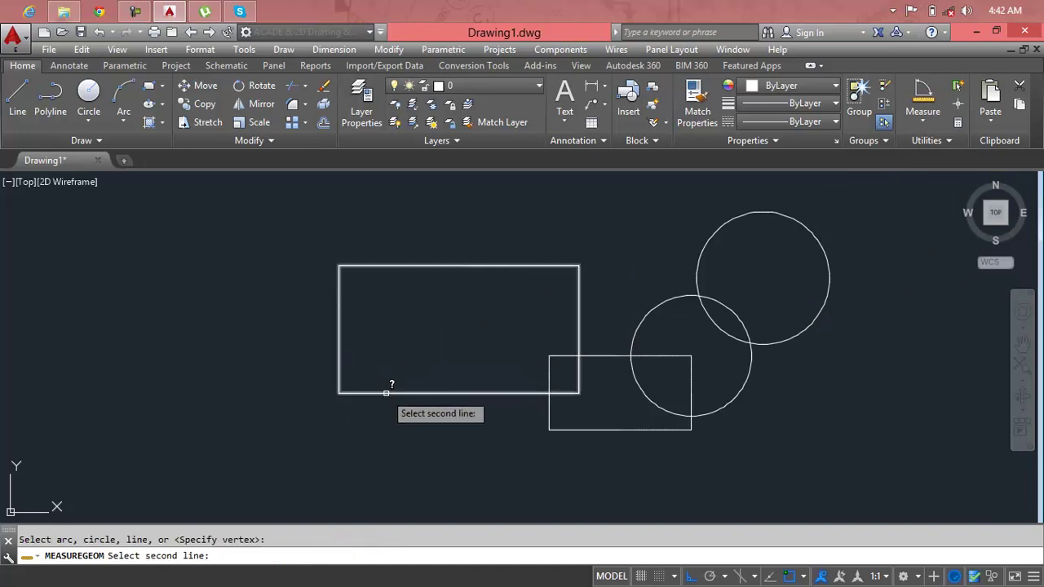
click(386, 394)
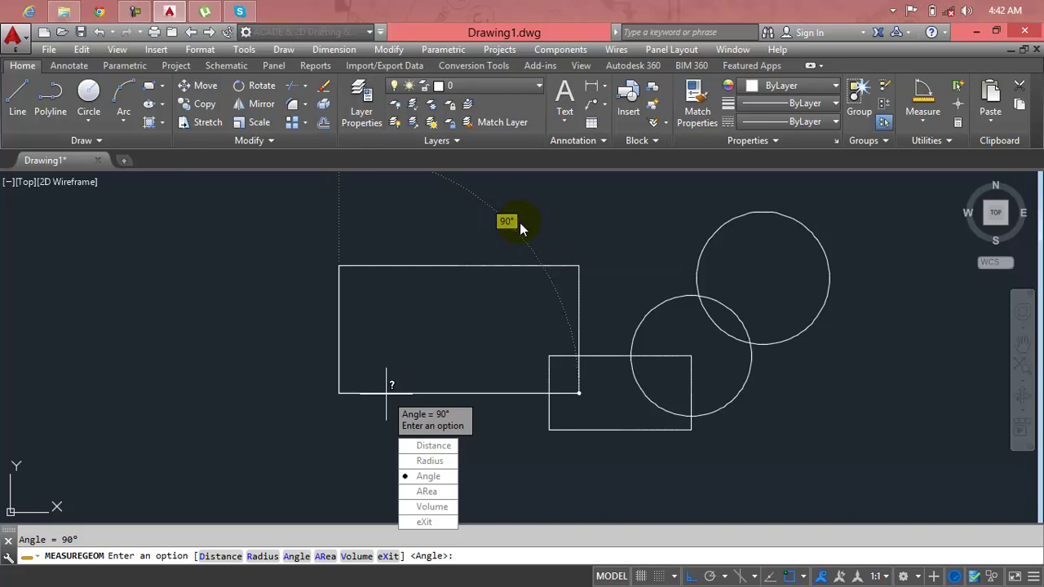
key(Escape)
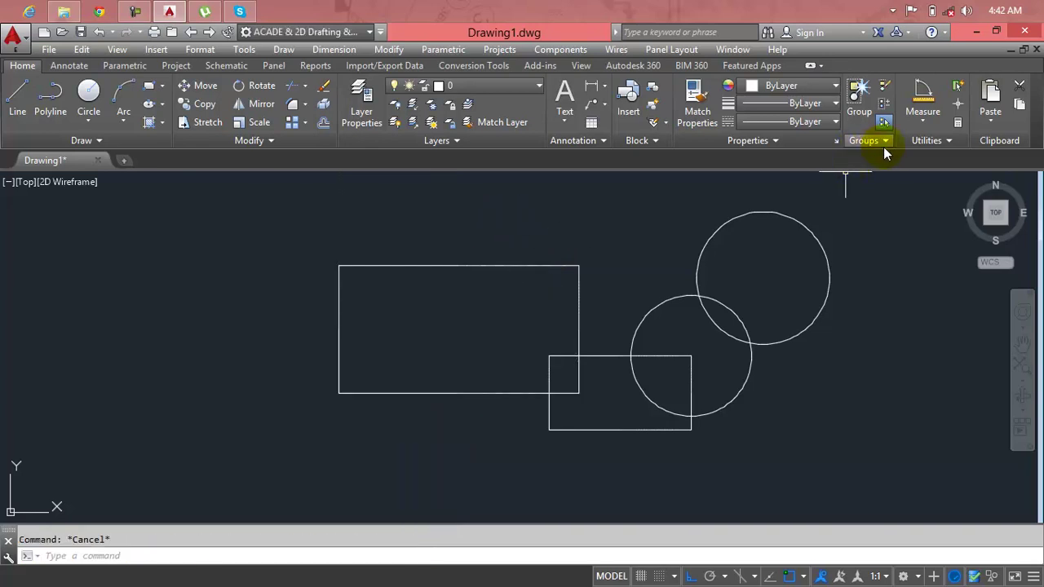
Trace four points around the large rectangle to measure area 14842 sq in, perimeter 42'-0"
click(924, 121)
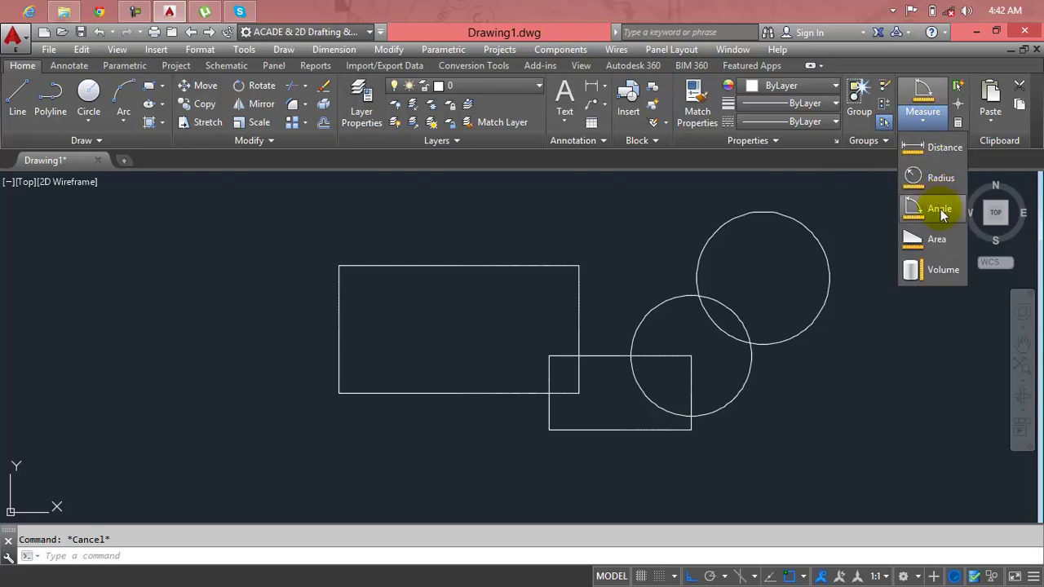
click(938, 239)
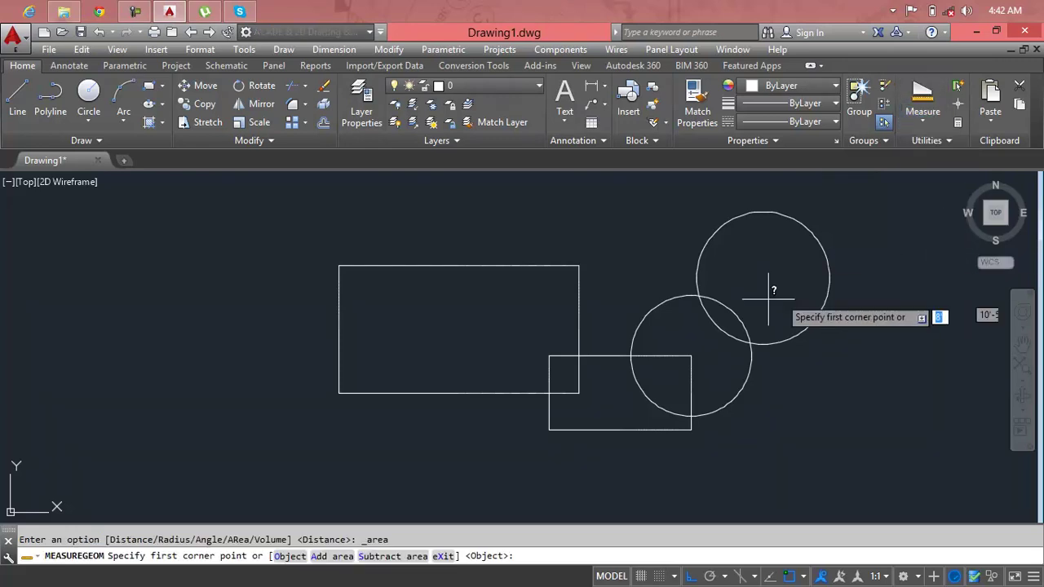
click(601, 256)
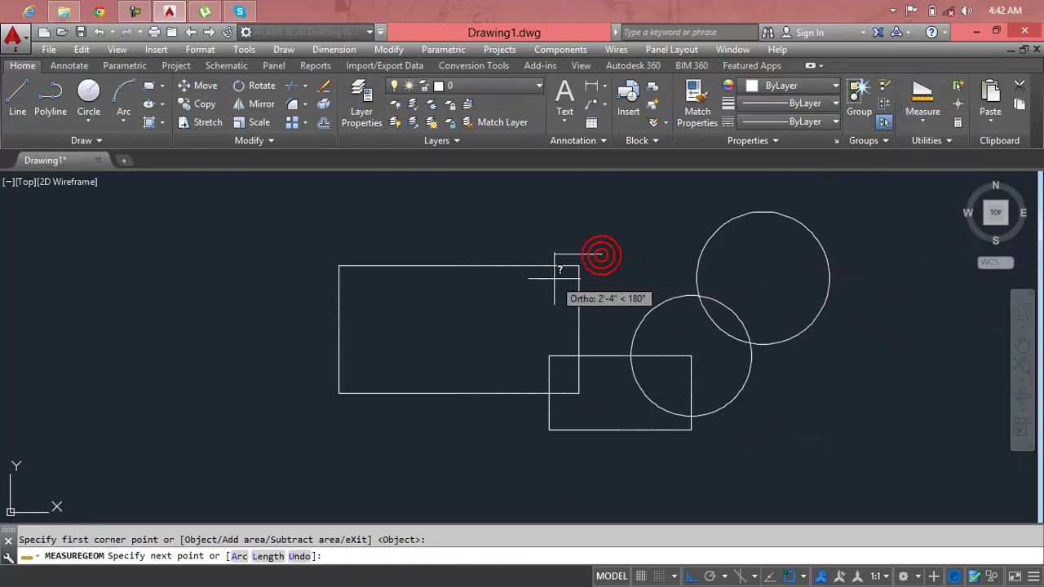
click(333, 262)
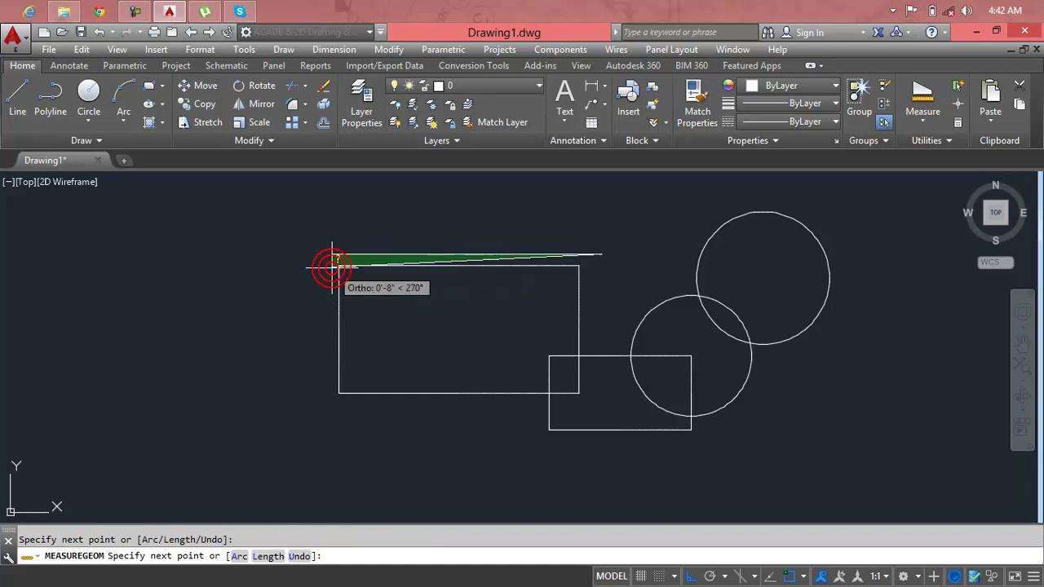
click(347, 412)
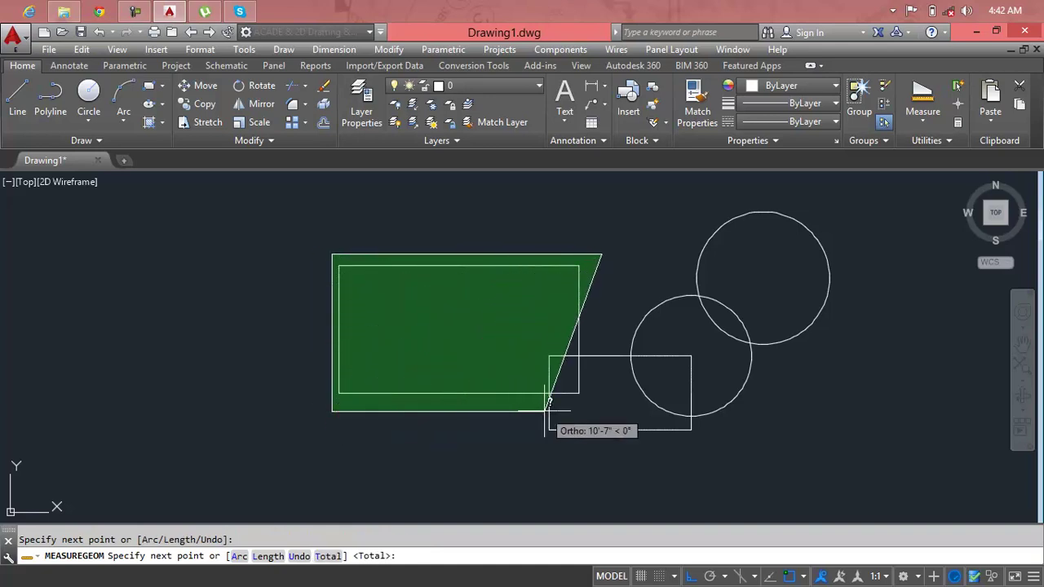
click(589, 385)
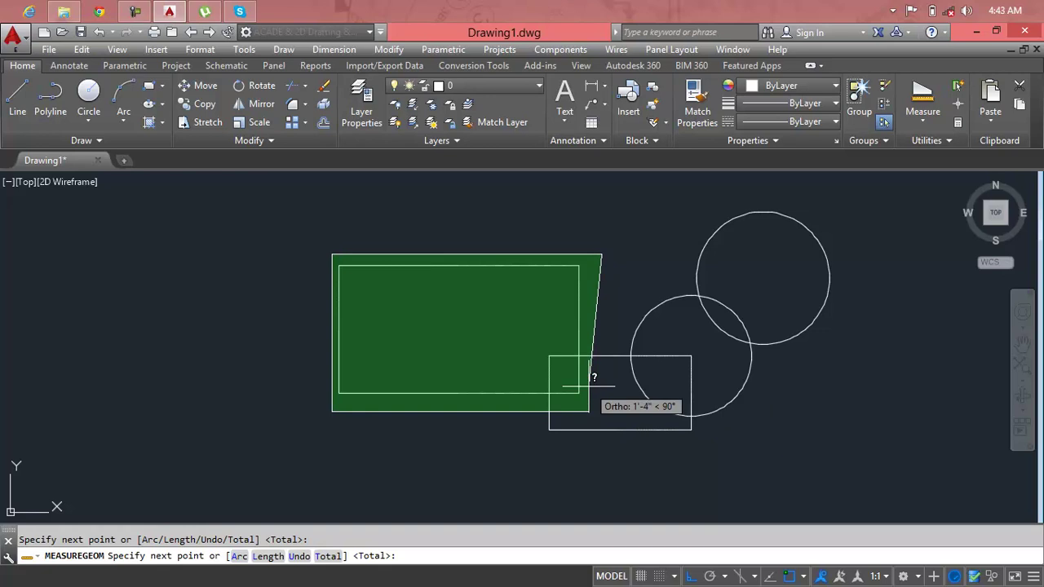
key(Return)
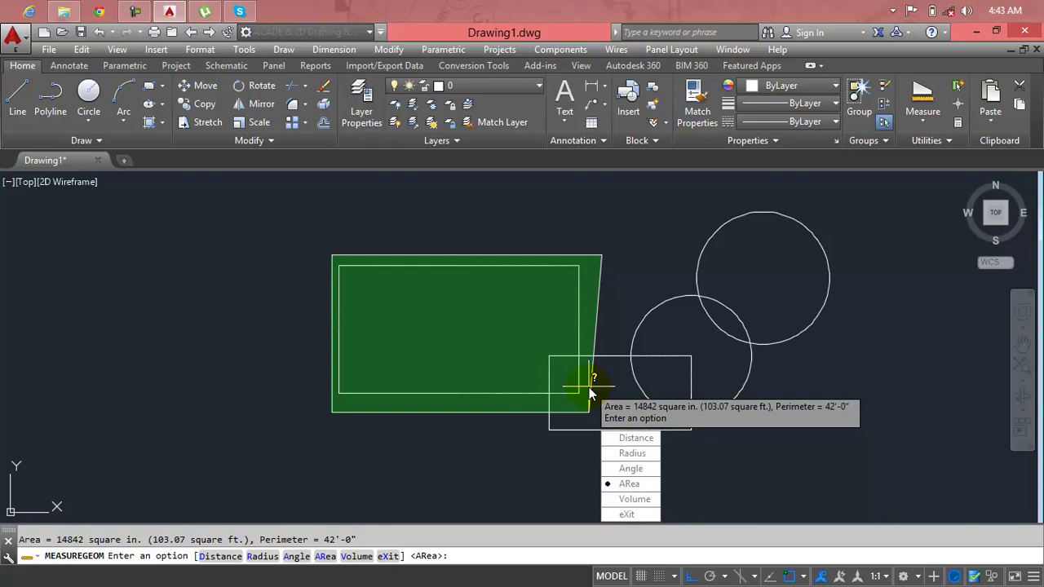
key(Escape)
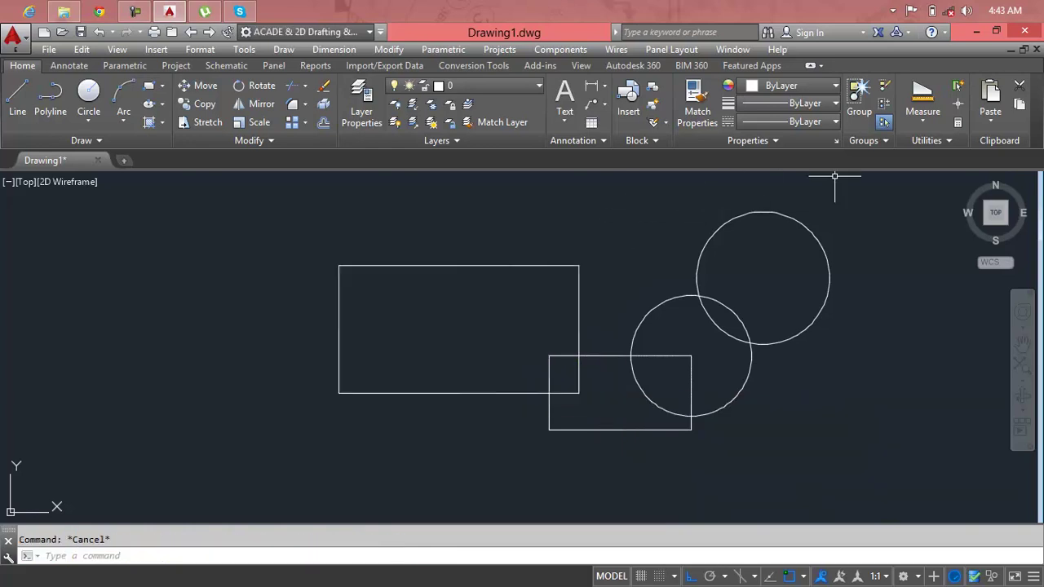
click(922, 123)
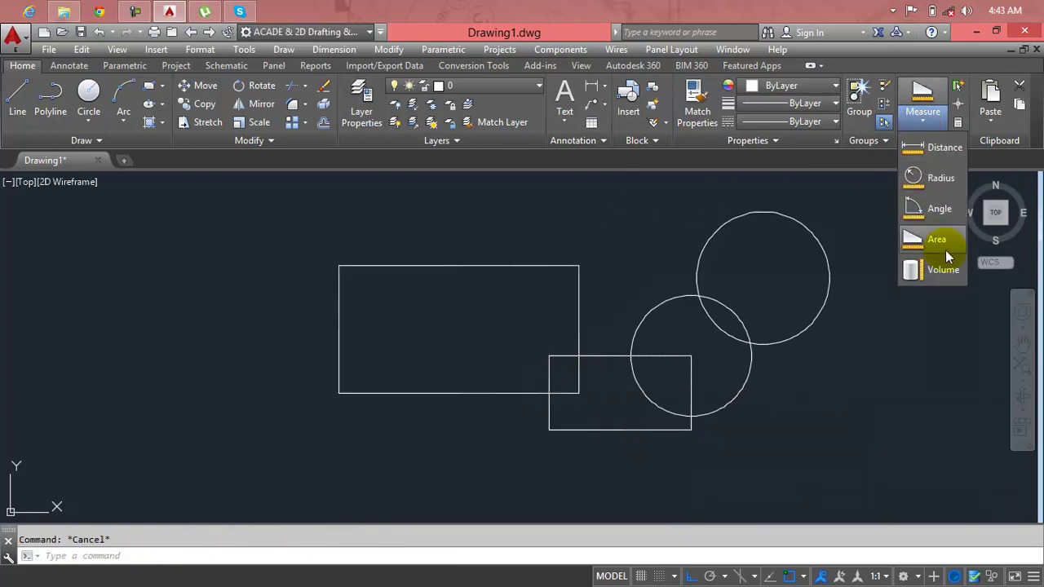
click(947, 273)
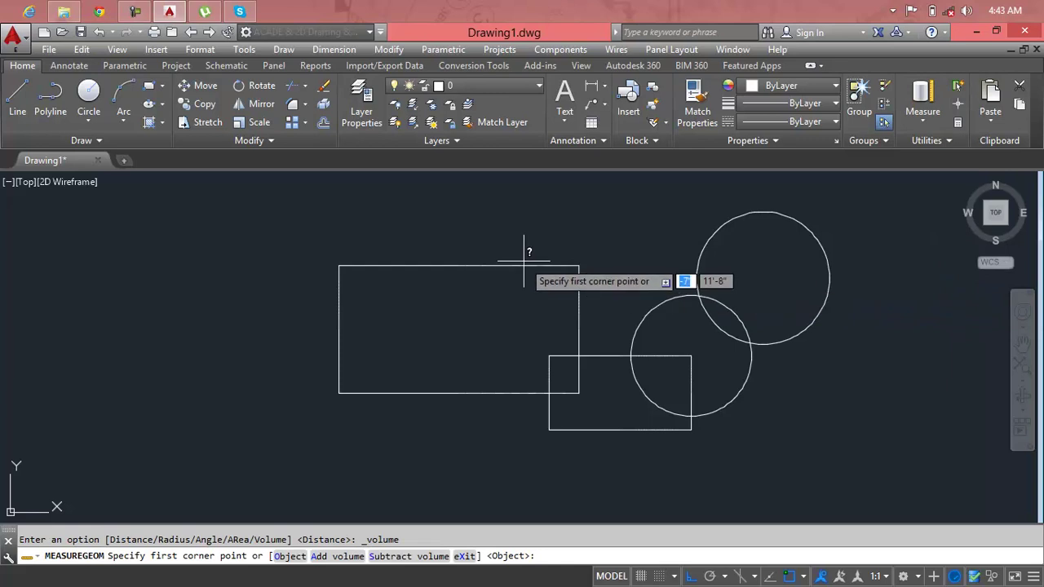
click(606, 252)
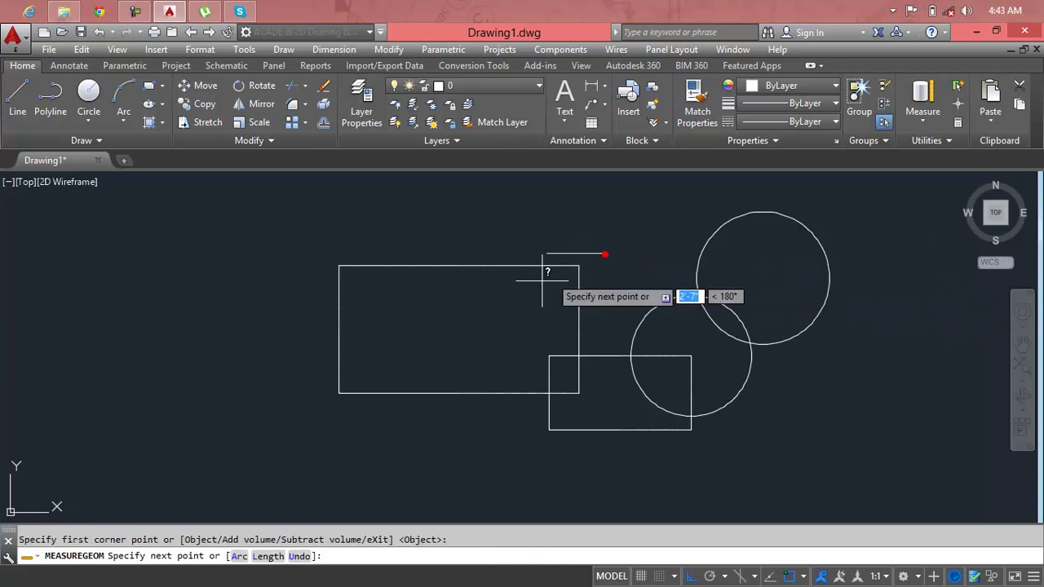
click(344, 302)
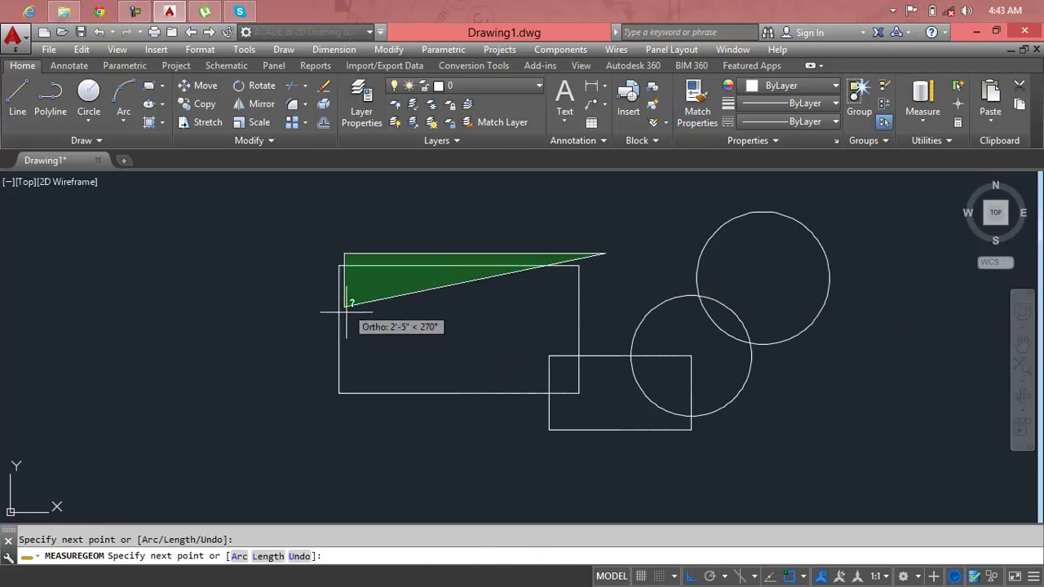
click(344, 424)
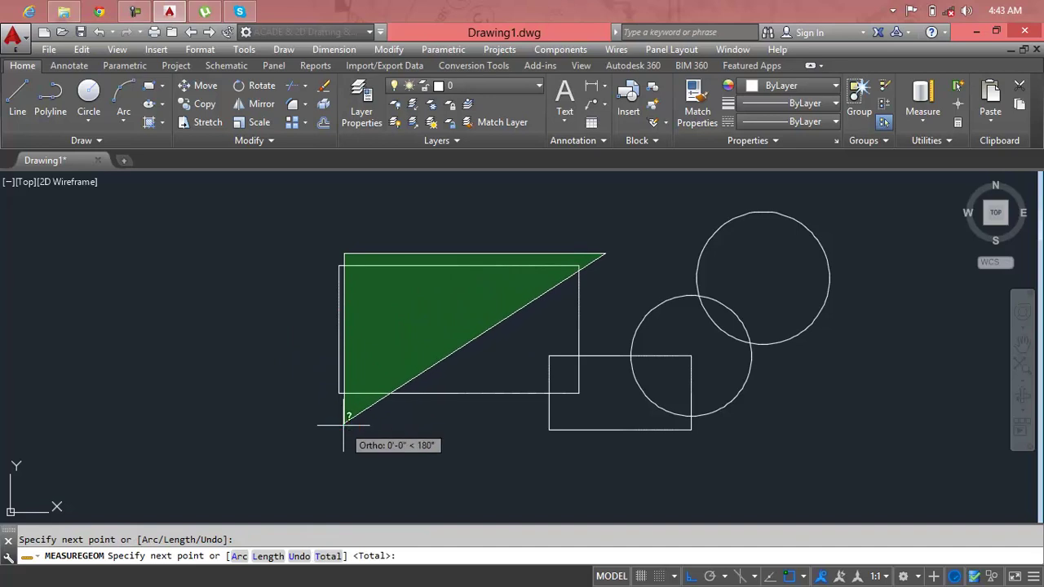
key(Return)
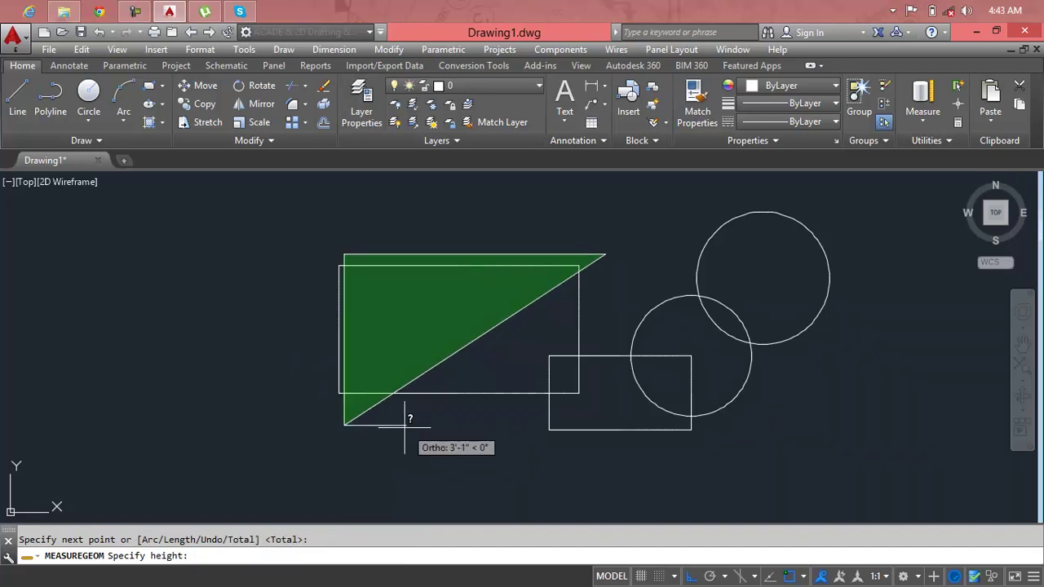
key(Escape)
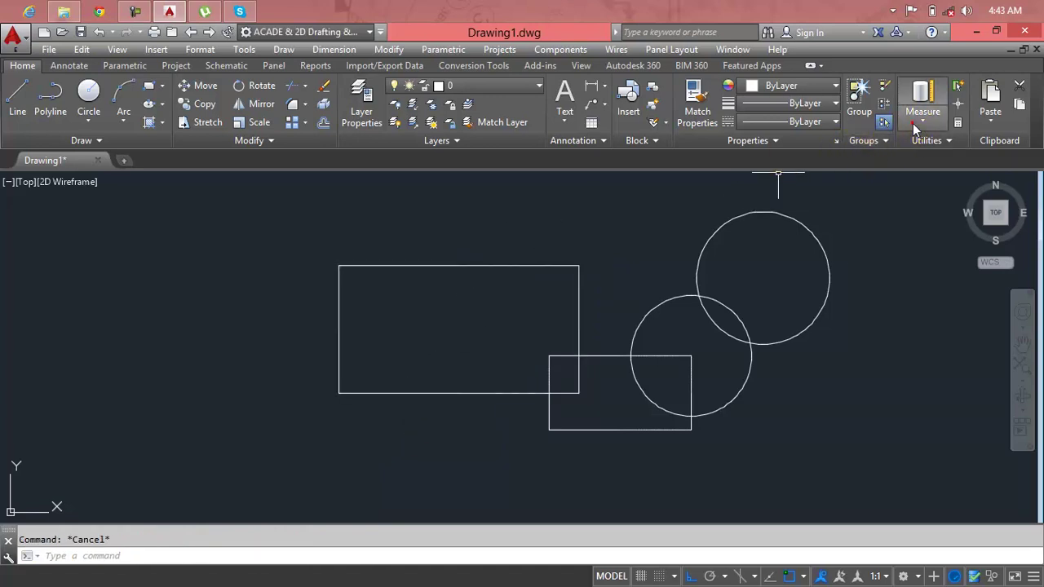
click(913, 123)
click(930, 147)
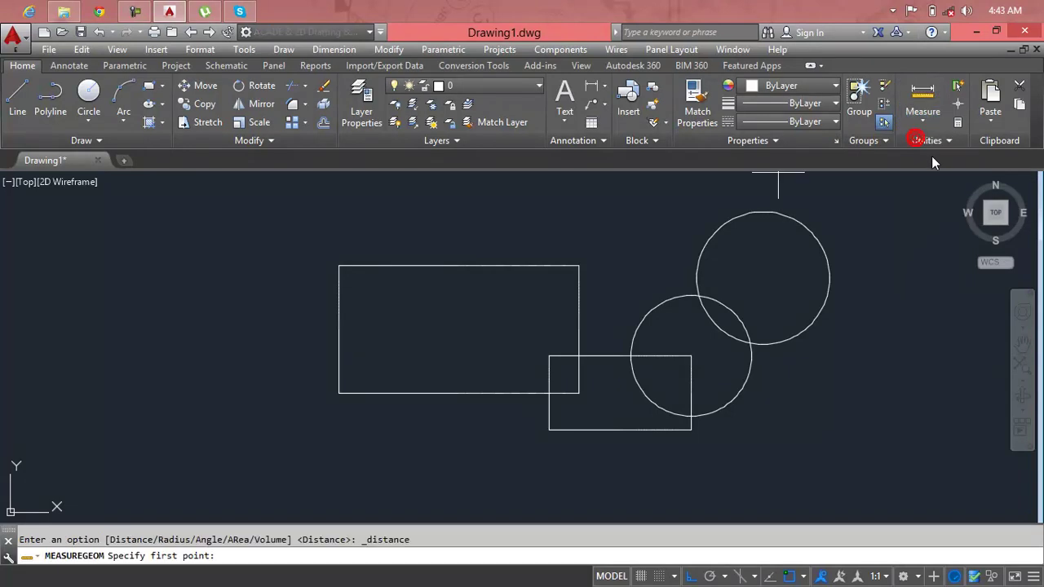
click(961, 88)
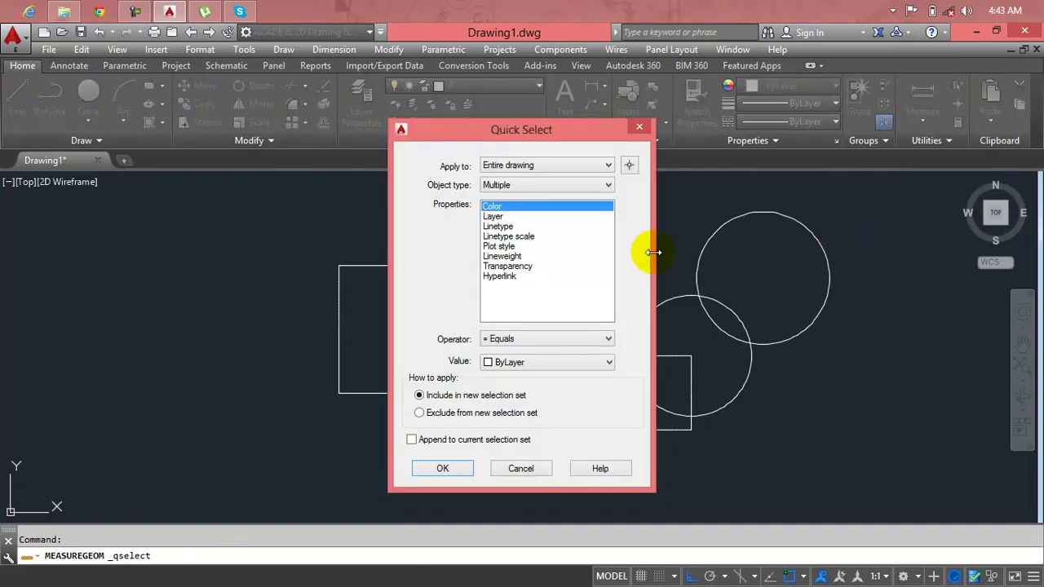
click(545, 227)
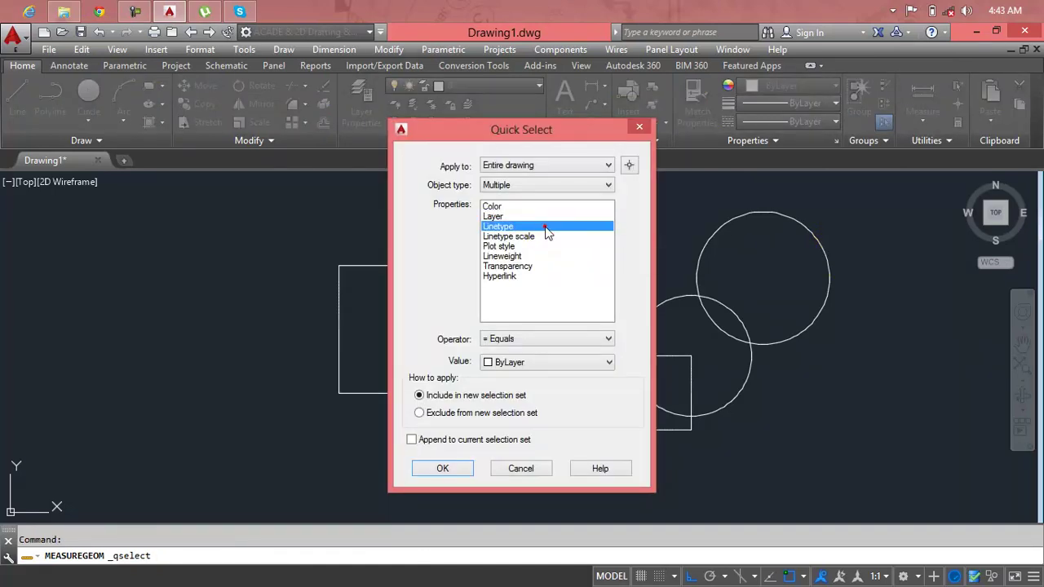
click(641, 131)
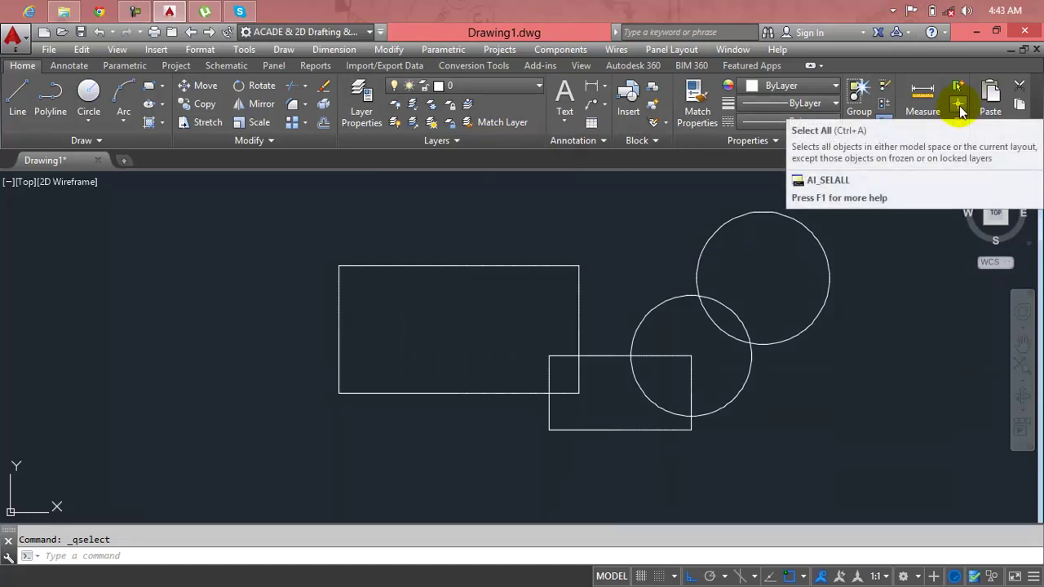
click(960, 112)
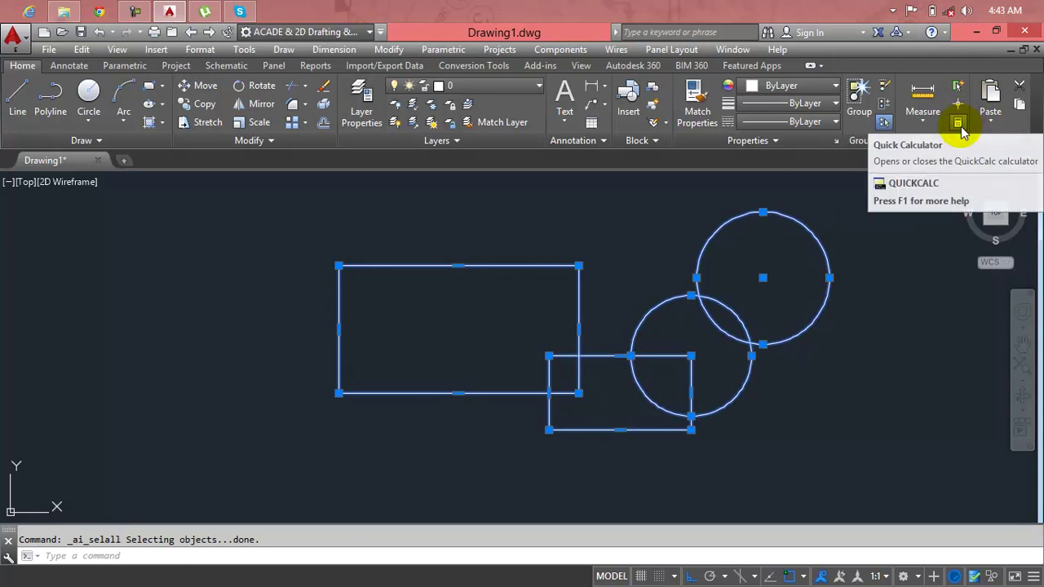
key(Escape)
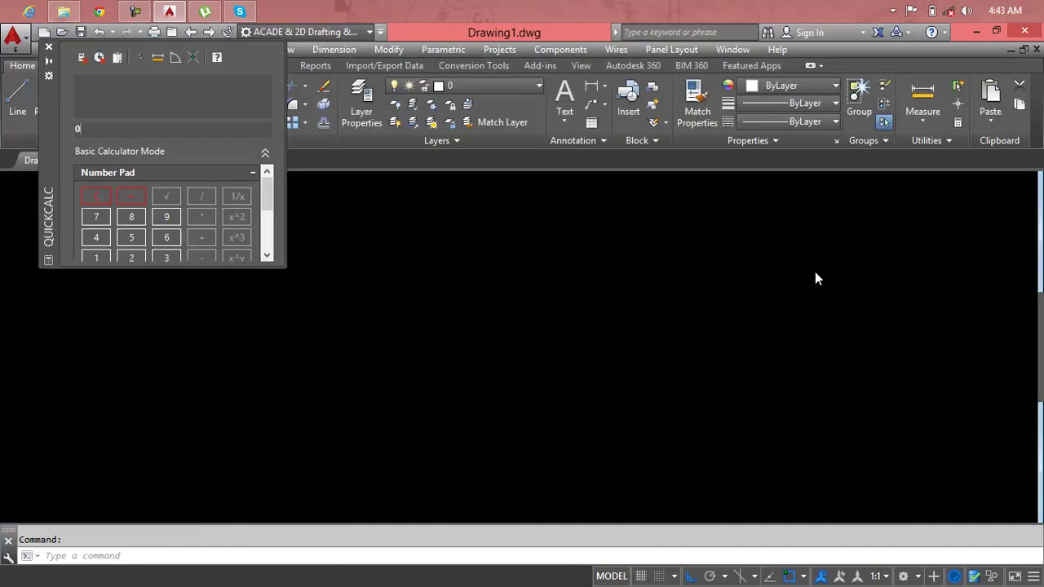
click(47, 50)
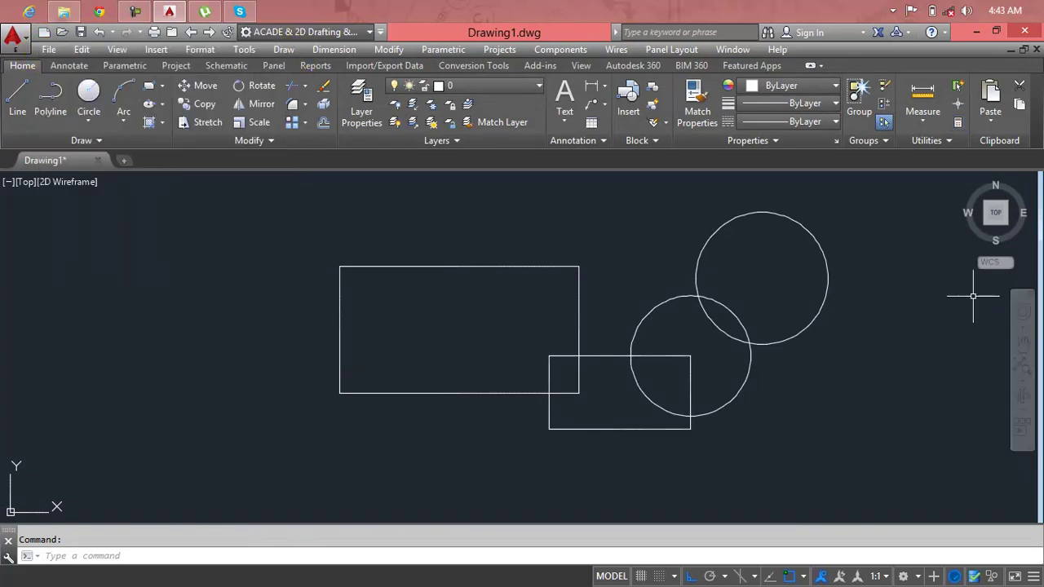
Select both rectangles and both circles with a crossing window and delete them
key(Escape)
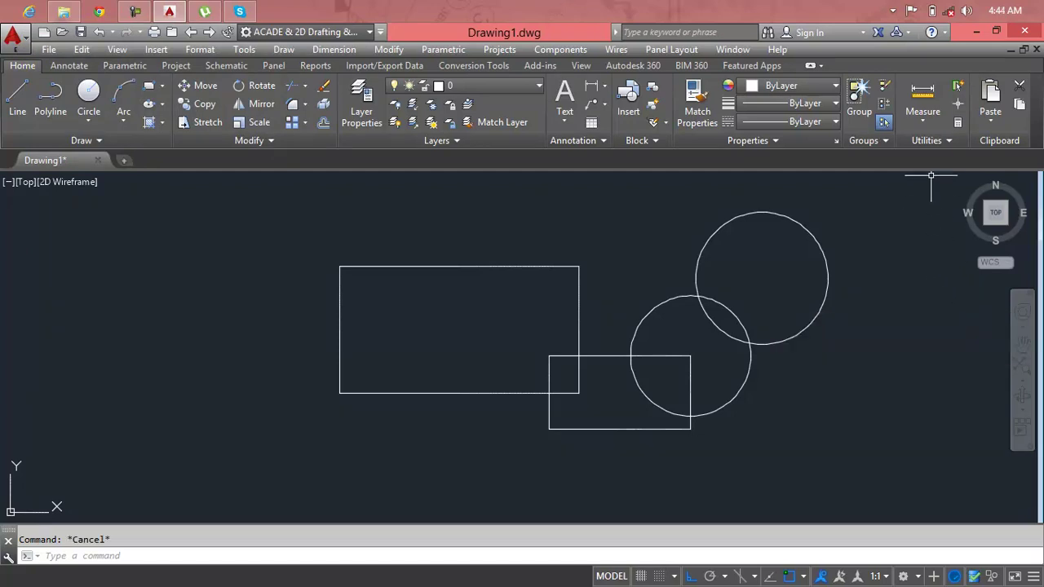
click(936, 216)
click(572, 389)
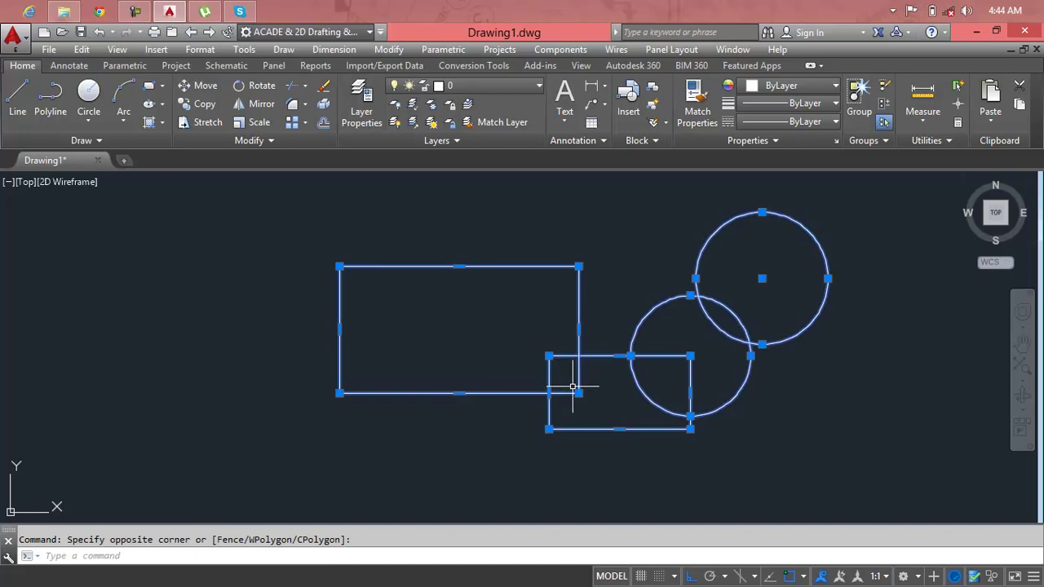
key(Delete)
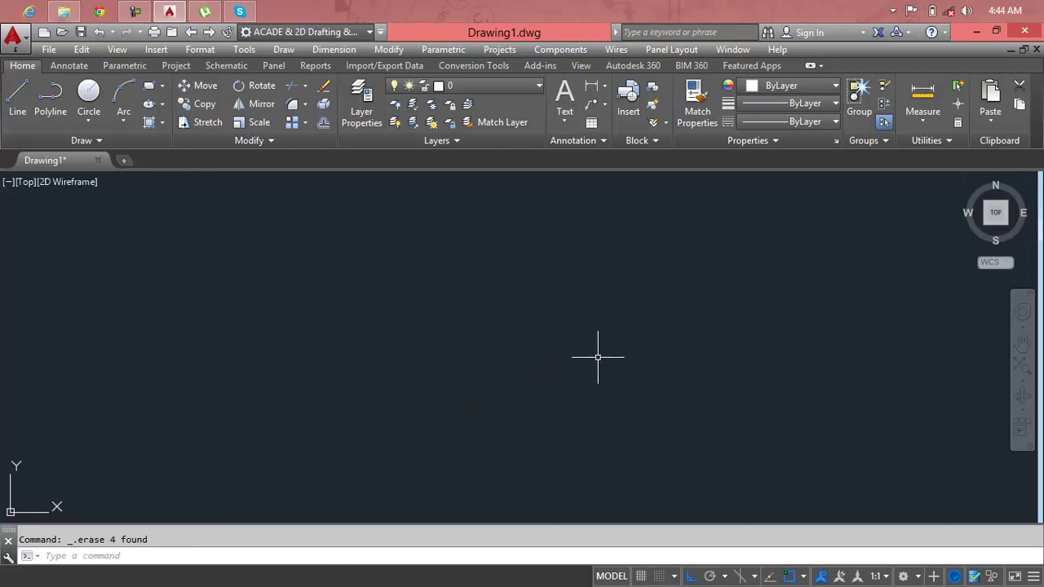